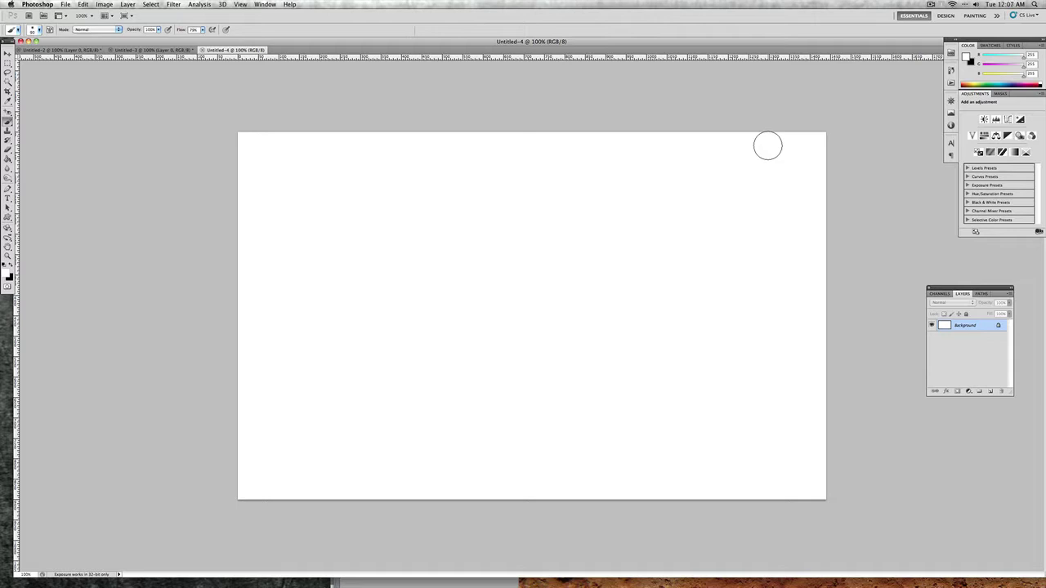
# Step: Convert the Background into an editable layer named Layer 0 and fill it with black using the Paint Bucket
pyautogui.press('x')
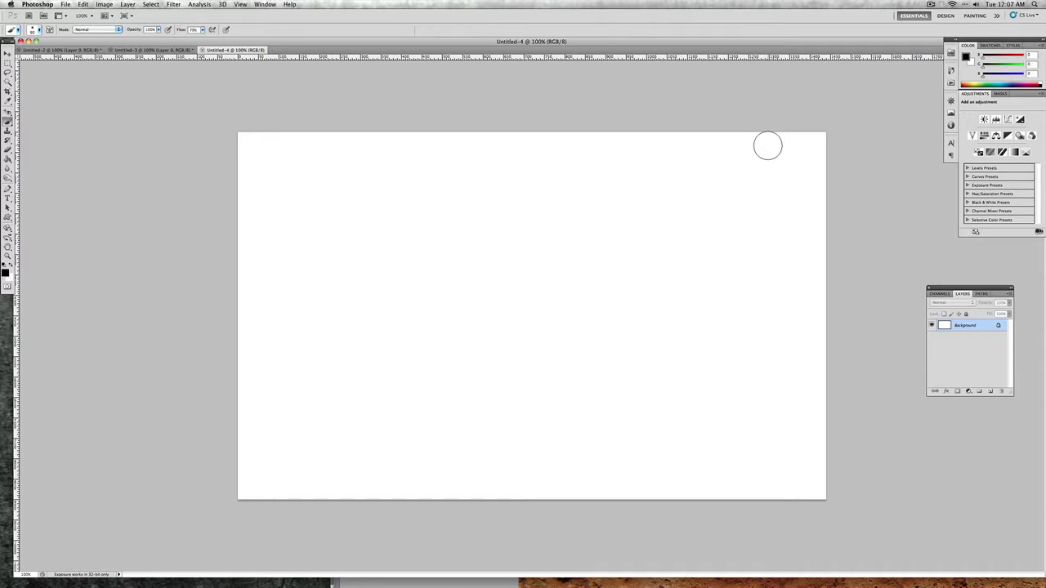
pyautogui.doubleClick(969, 325)
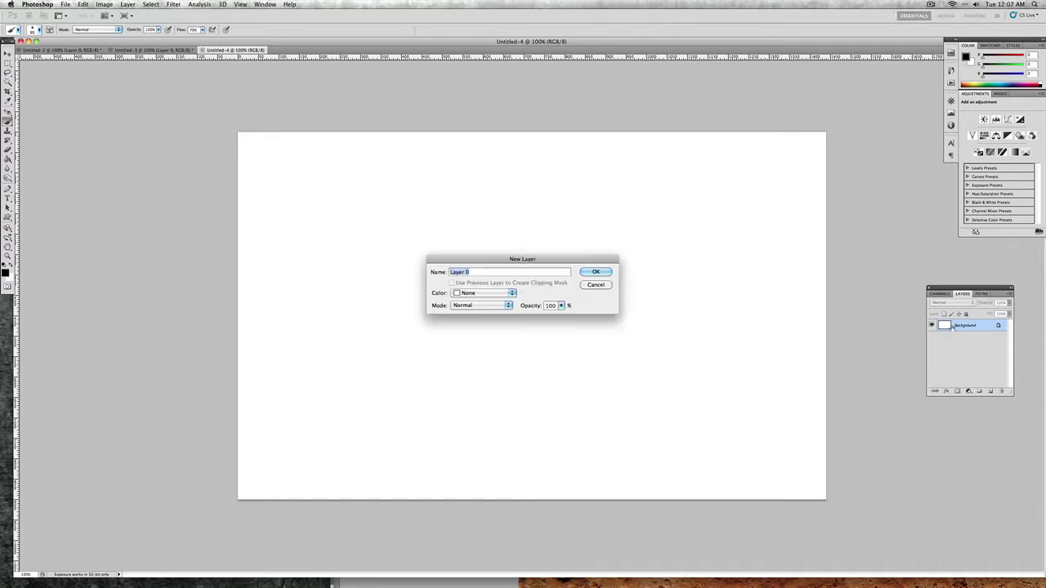
pyautogui.click(593, 272)
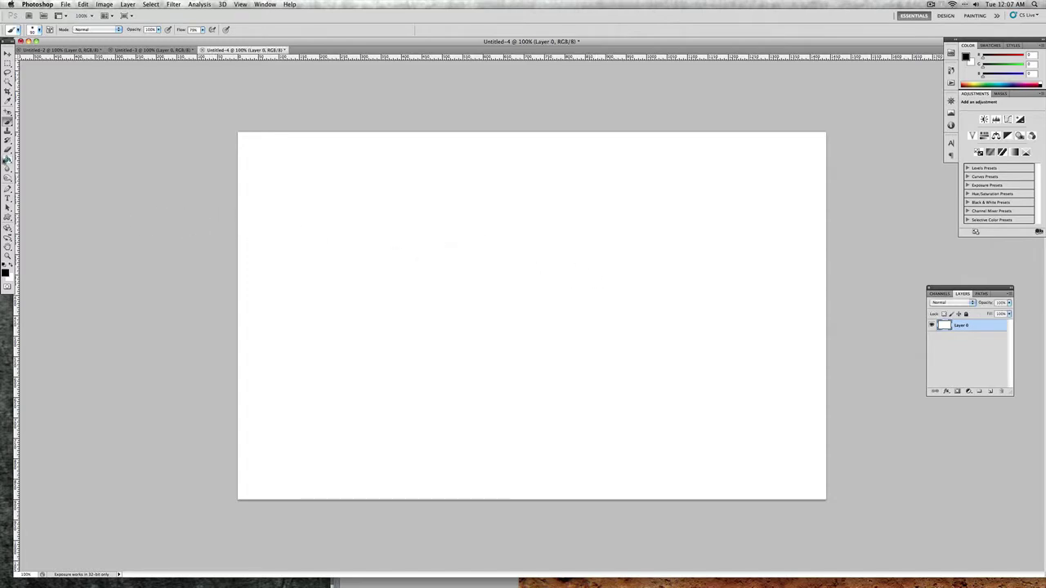
pyautogui.click(7, 160)
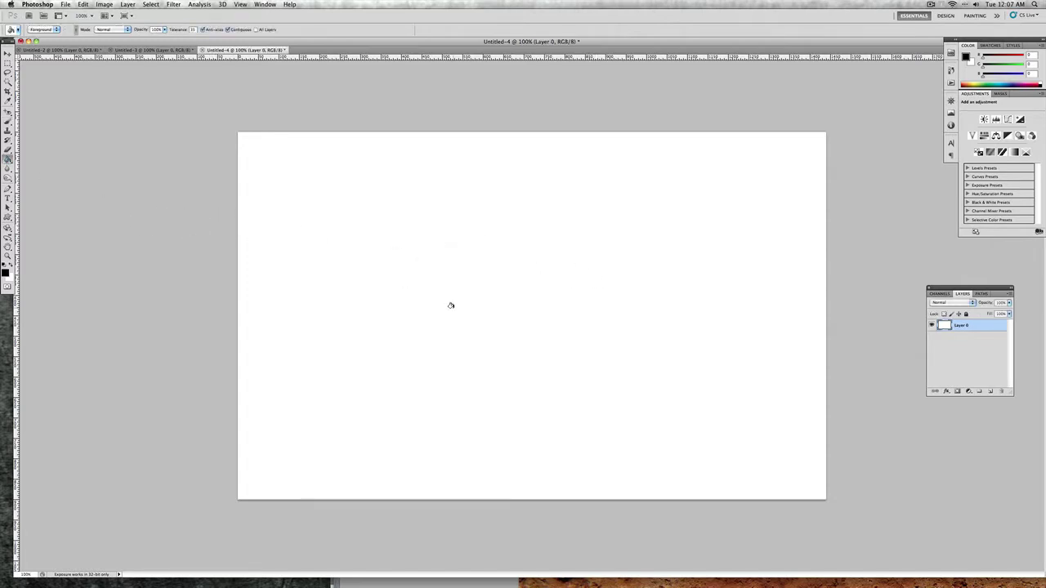
pyautogui.click(426, 287)
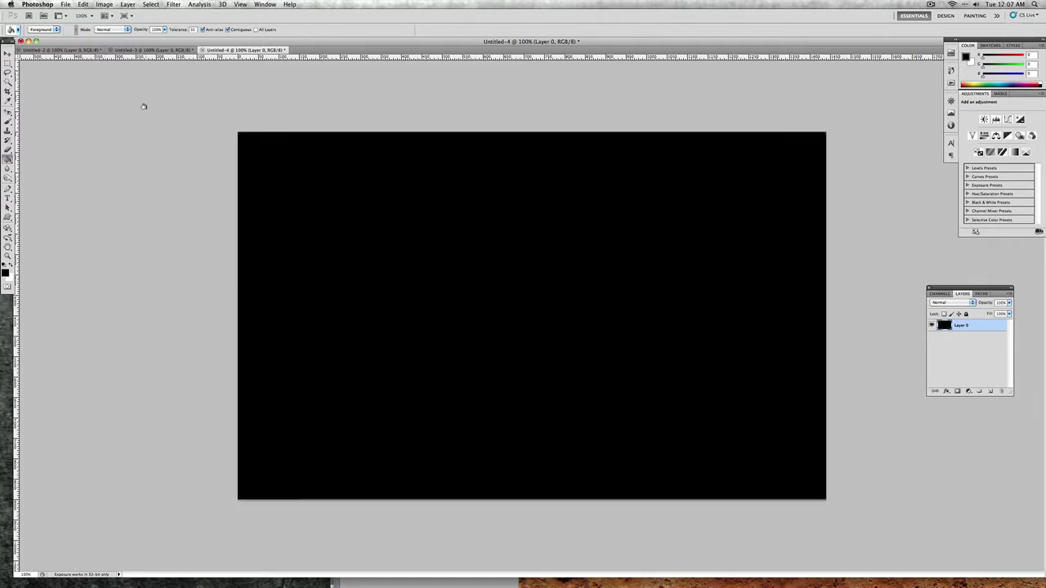
# Step: Render Clouds on Layer 0 and apply Difference Clouds over them
pyautogui.click(173, 4)
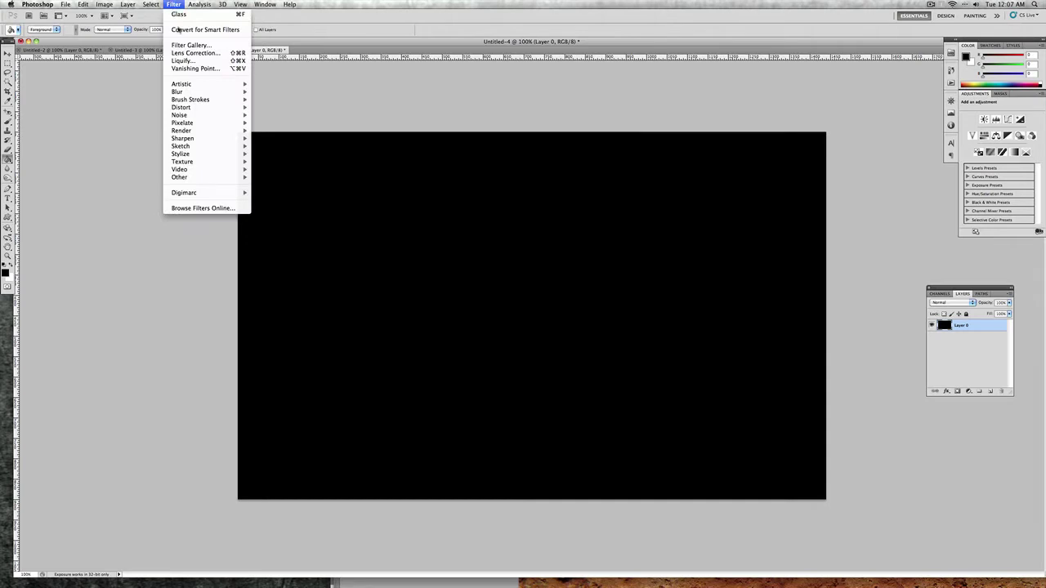
pyautogui.moveTo(211, 130)
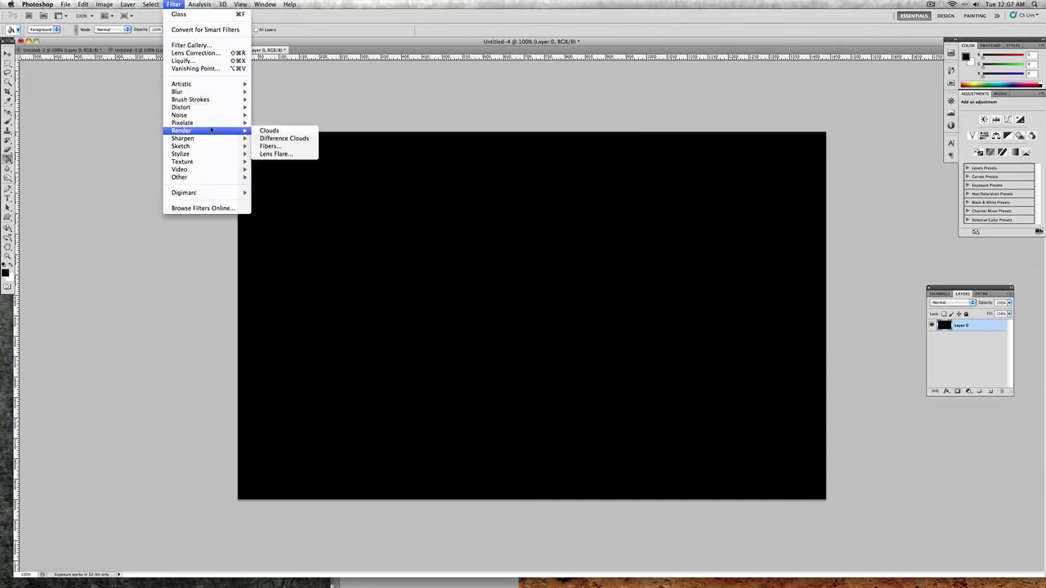
pyautogui.click(269, 131)
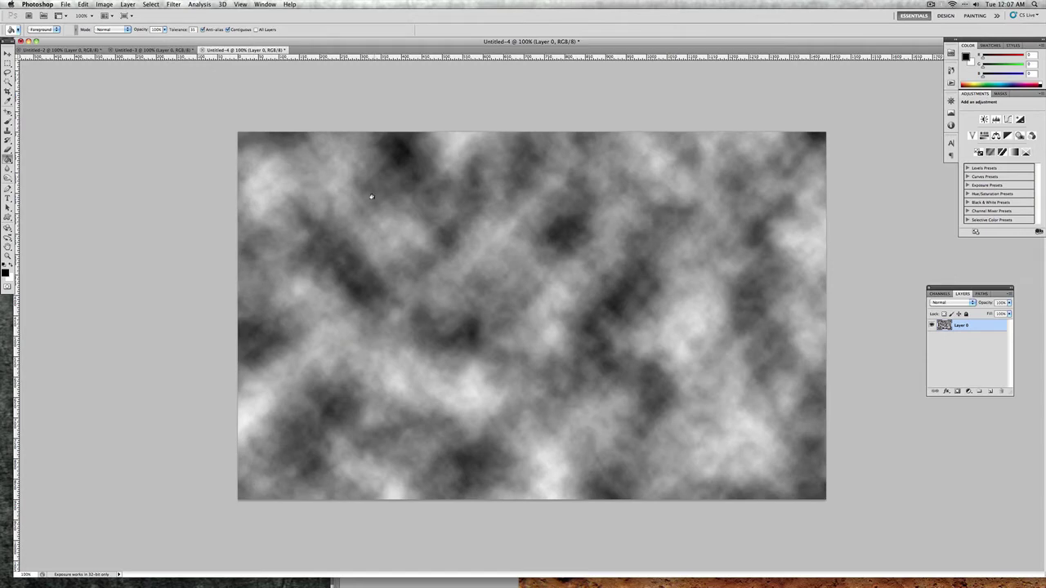
pyautogui.click(173, 4)
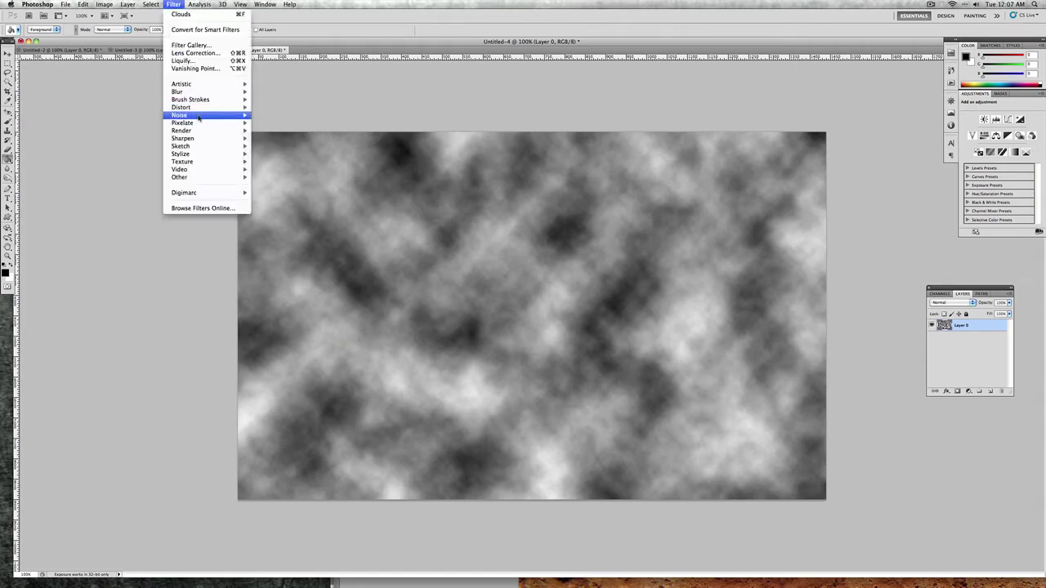
pyautogui.moveTo(209, 132)
pyautogui.click(271, 139)
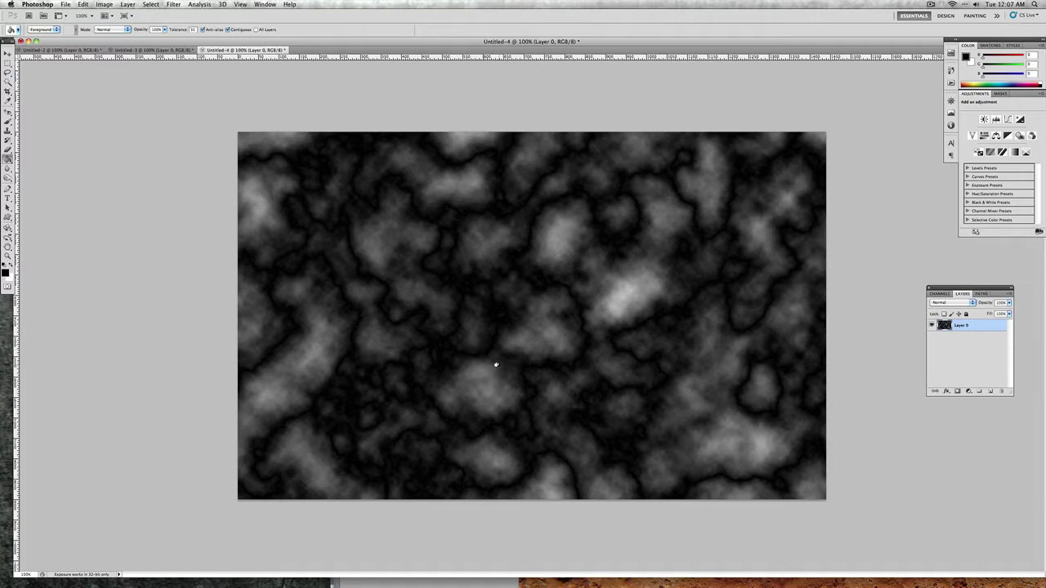
# Step: Apply the Glass distortion filter to Layer 0 with Distortion 18, Smoothness 2, Frosted texture and 100% scaling
pyautogui.click(169, 5)
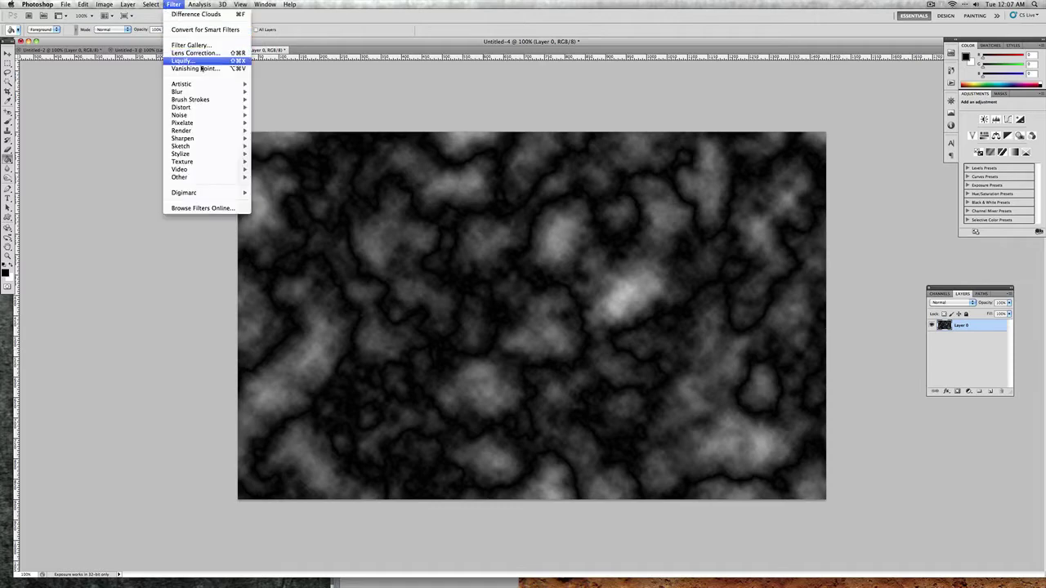
pyautogui.moveTo(214, 107)
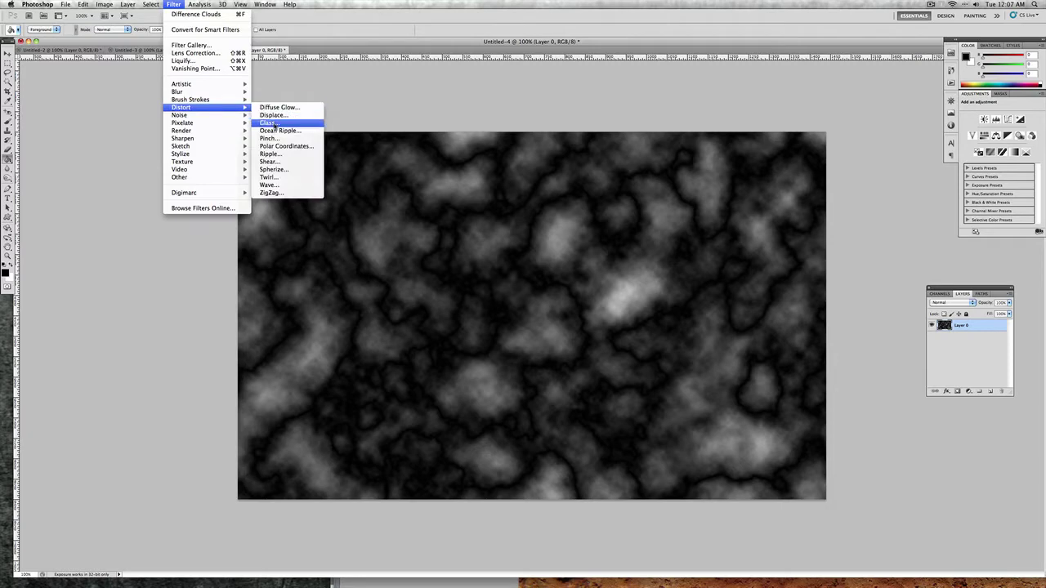
pyautogui.click(275, 124)
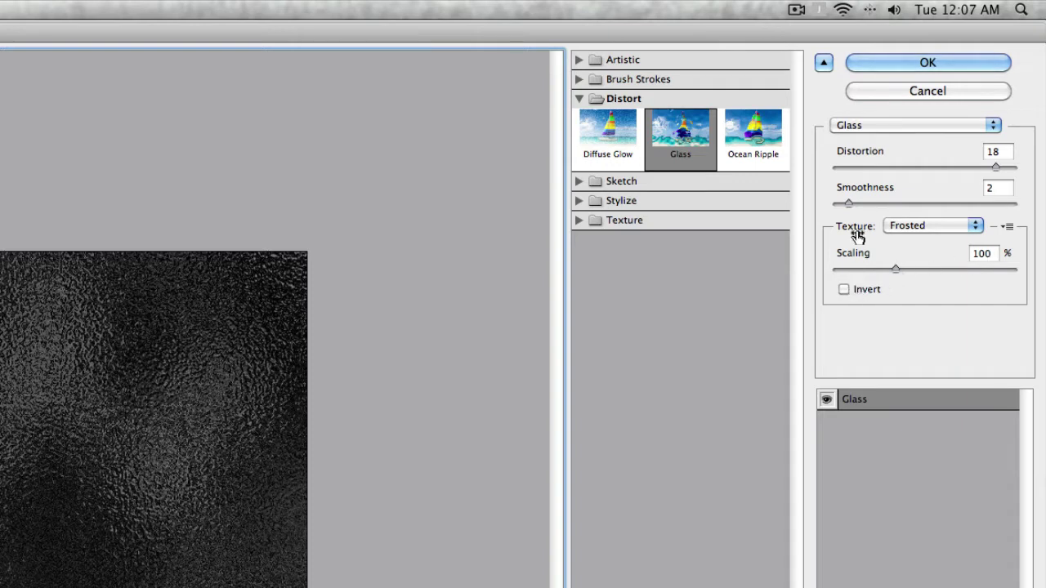
pyautogui.click(896, 64)
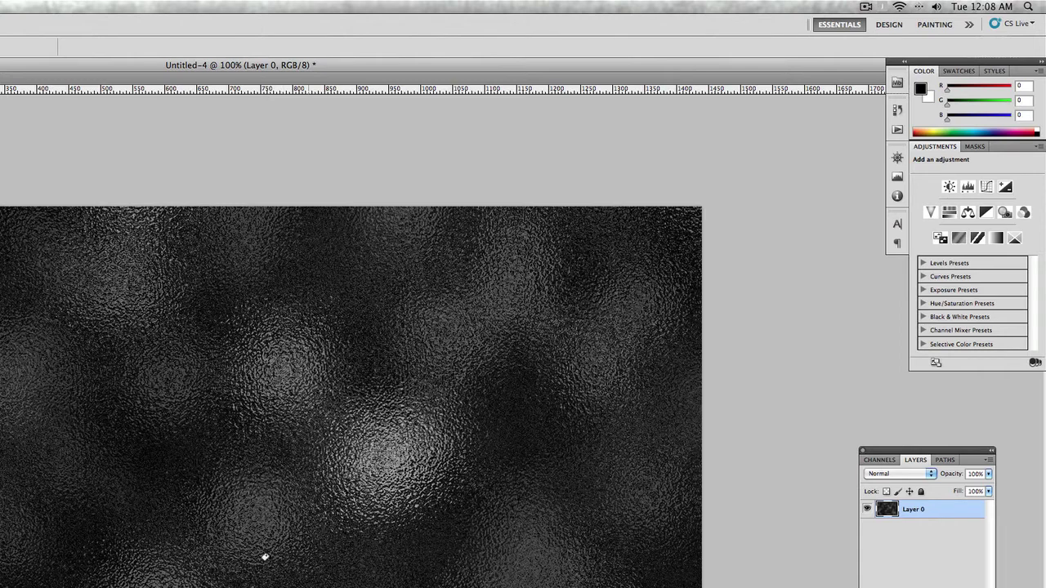
# Step: Add a Pattern Overlay layer style to Layer 0 using the Rusted Metal pattern
pyautogui.doubleClick(947, 513)
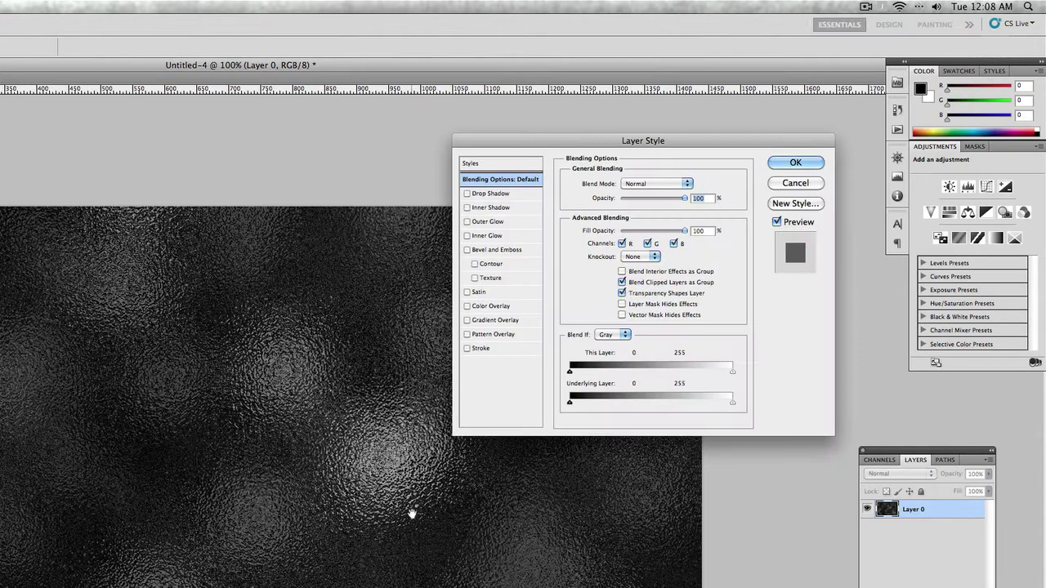
pyautogui.moveTo(503, 144); pyautogui.dragTo(155, 215)
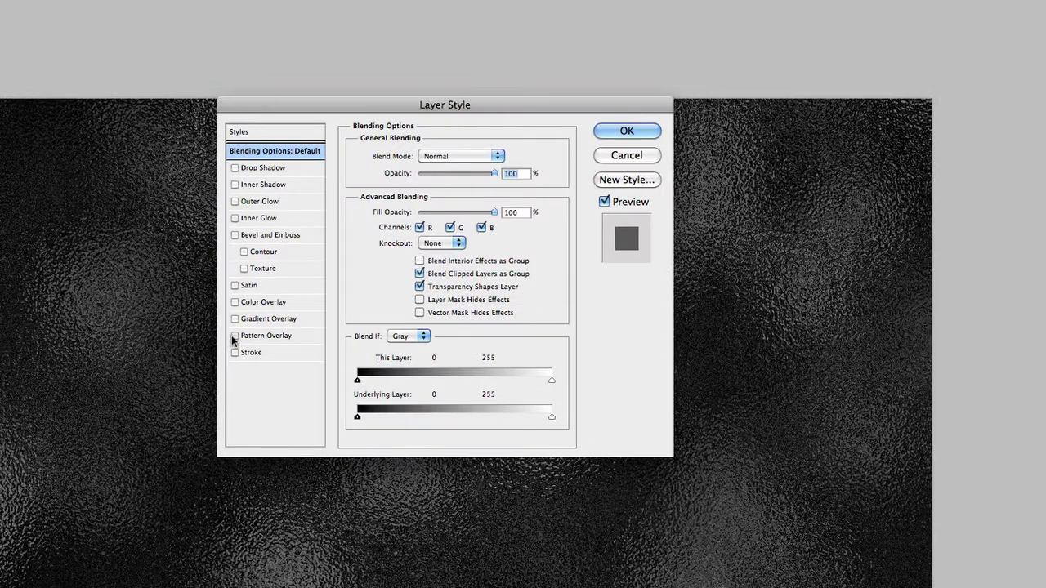
pyautogui.click(143, 409)
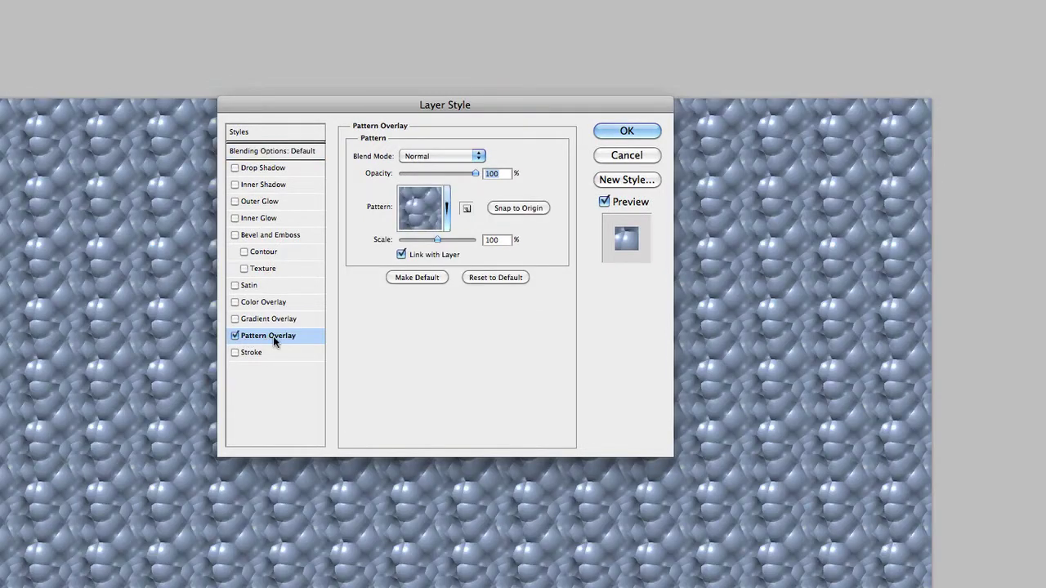
pyautogui.click(448, 211)
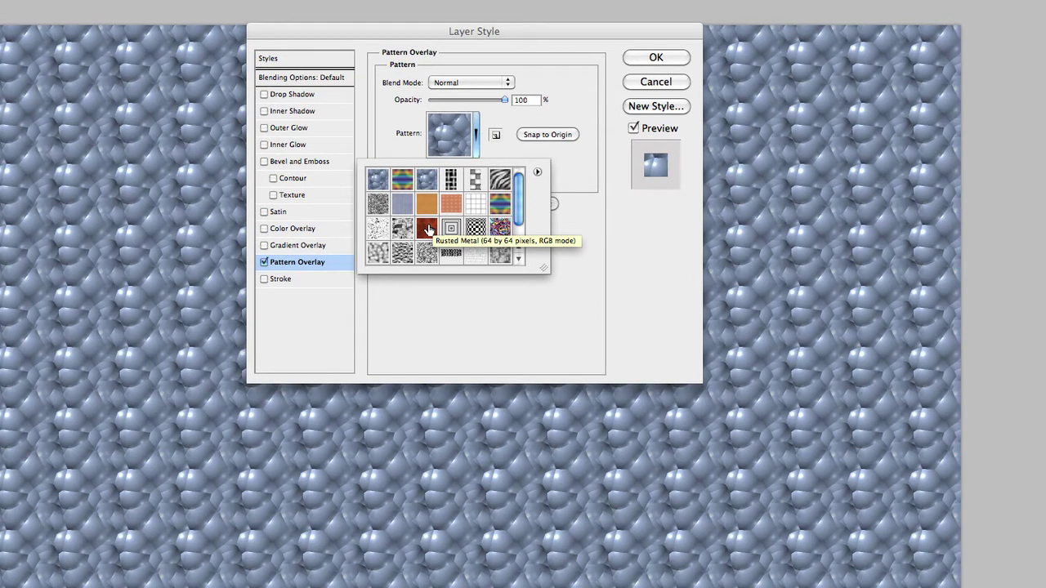
pyautogui.click(536, 172)
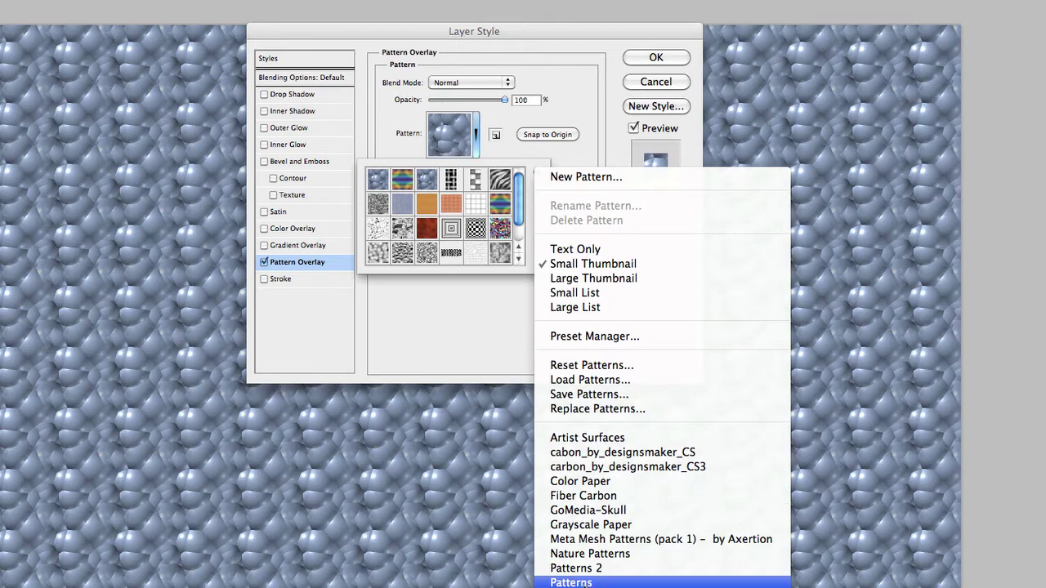
pyautogui.click(429, 232)
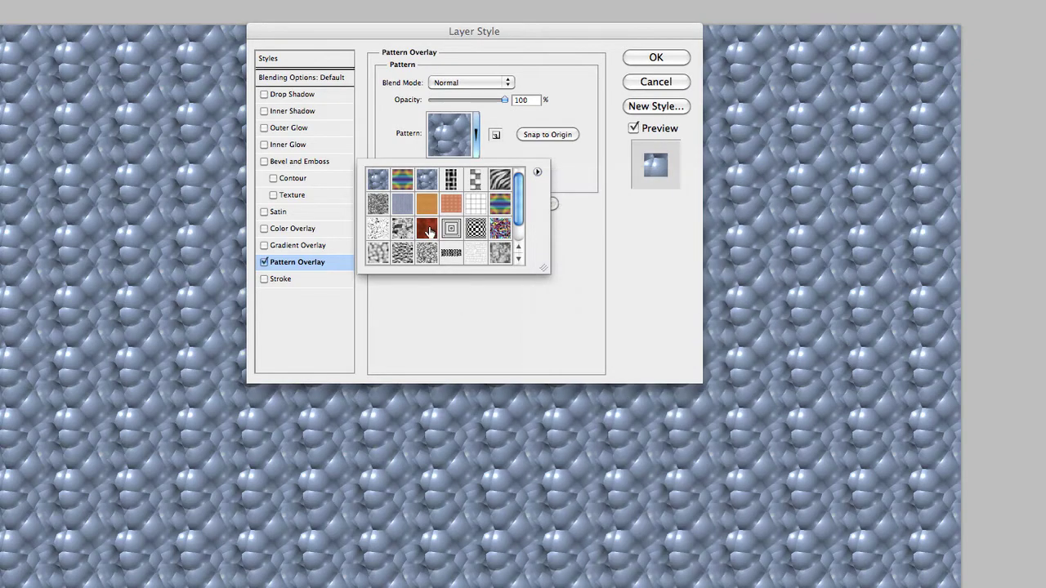
pyautogui.click(426, 230)
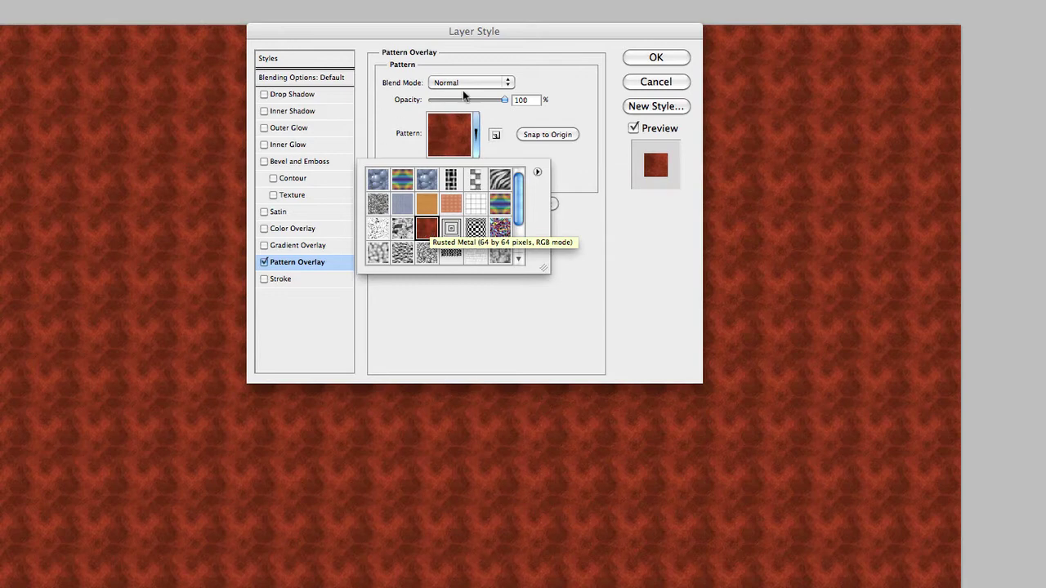
pyautogui.click(502, 114)
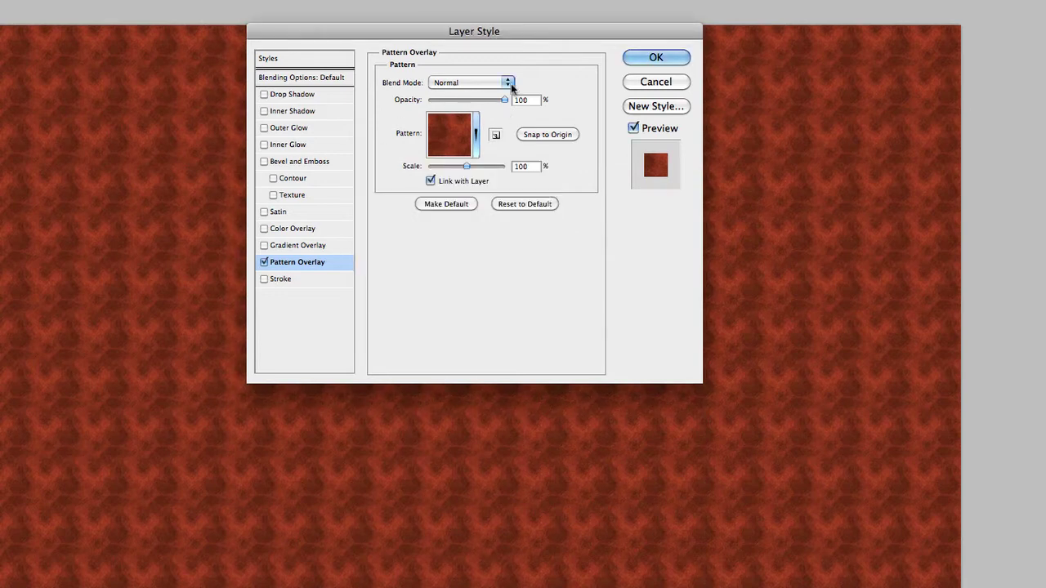
# Step: Set the Pattern Overlay to Soft Light blending, 200% scale and 65% opacity, and apply the layer style
pyautogui.click(508, 84)
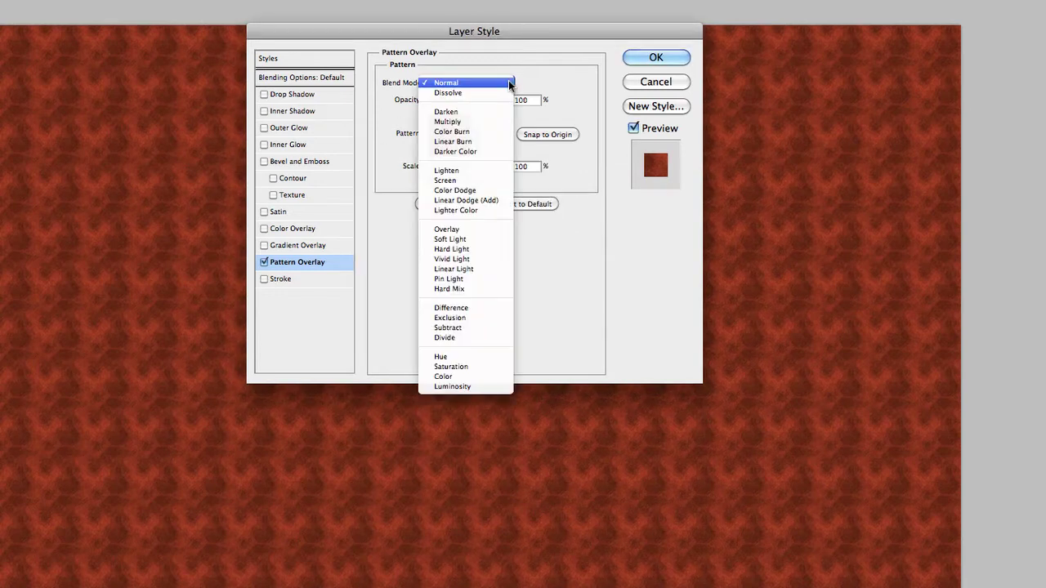
pyautogui.click(508, 239)
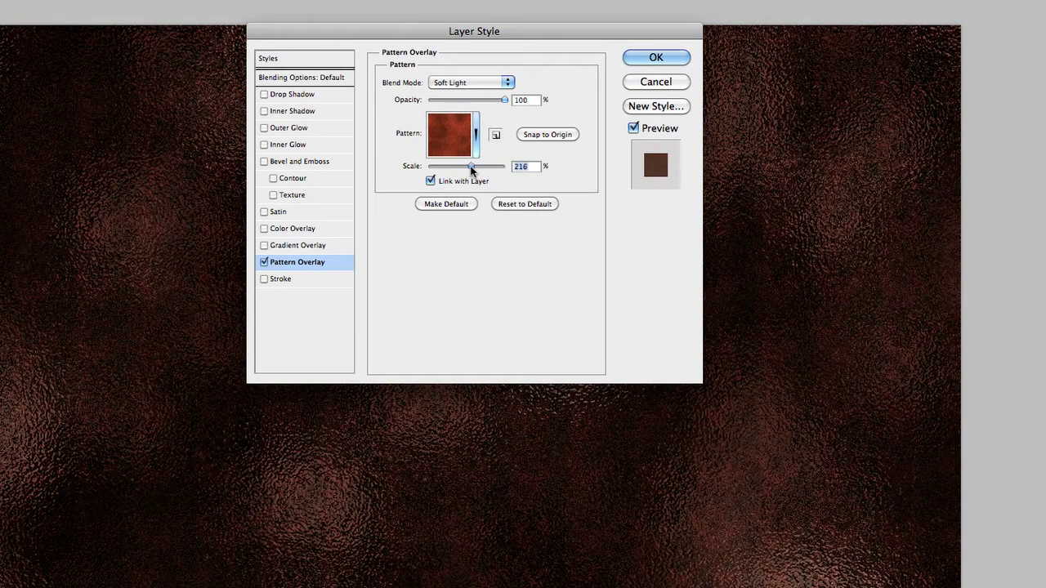
pyautogui.moveTo(471, 168); pyautogui.dragTo(474, 170)
pyautogui.write('200')
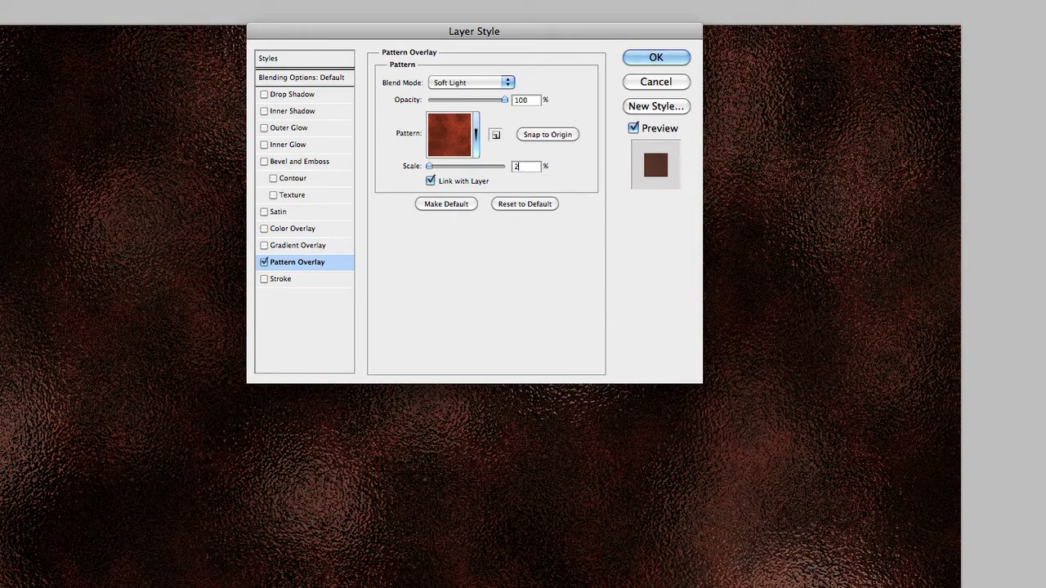
pyautogui.press('Tab')
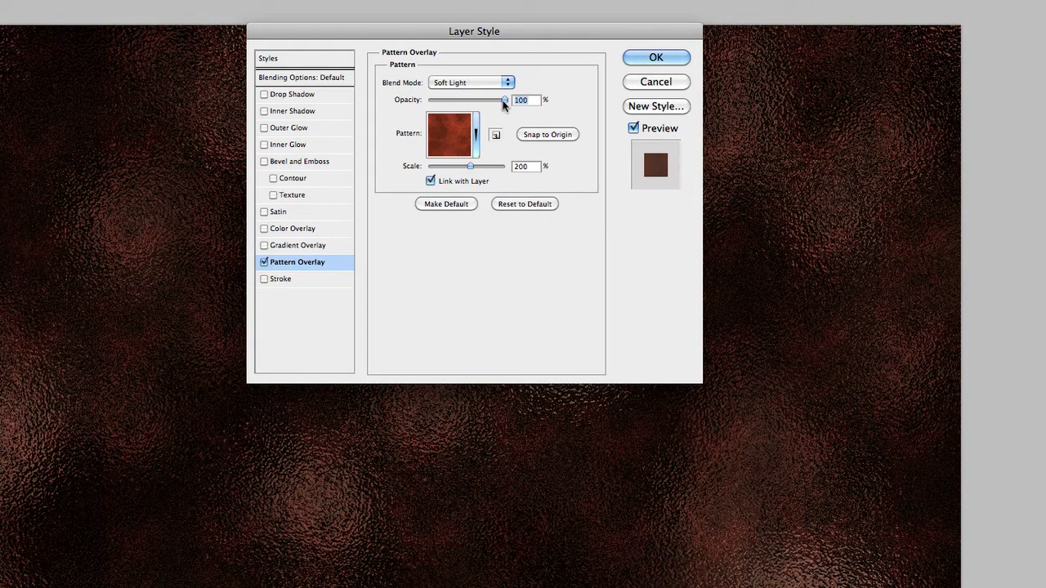
pyautogui.moveTo(504, 102); pyautogui.dragTo(478, 101)
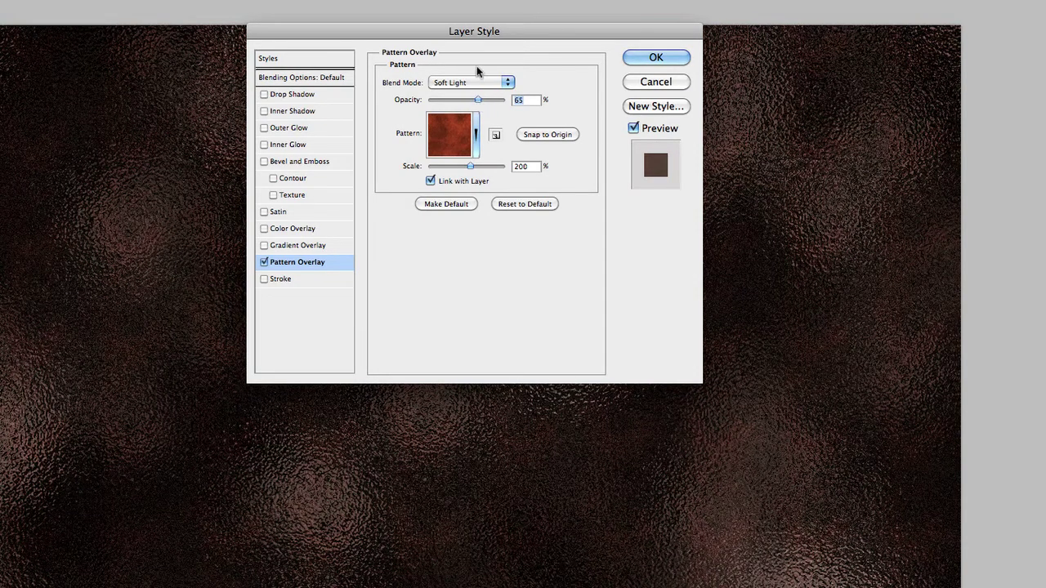
pyautogui.moveTo(501, 30); pyautogui.dragTo(443, 30)
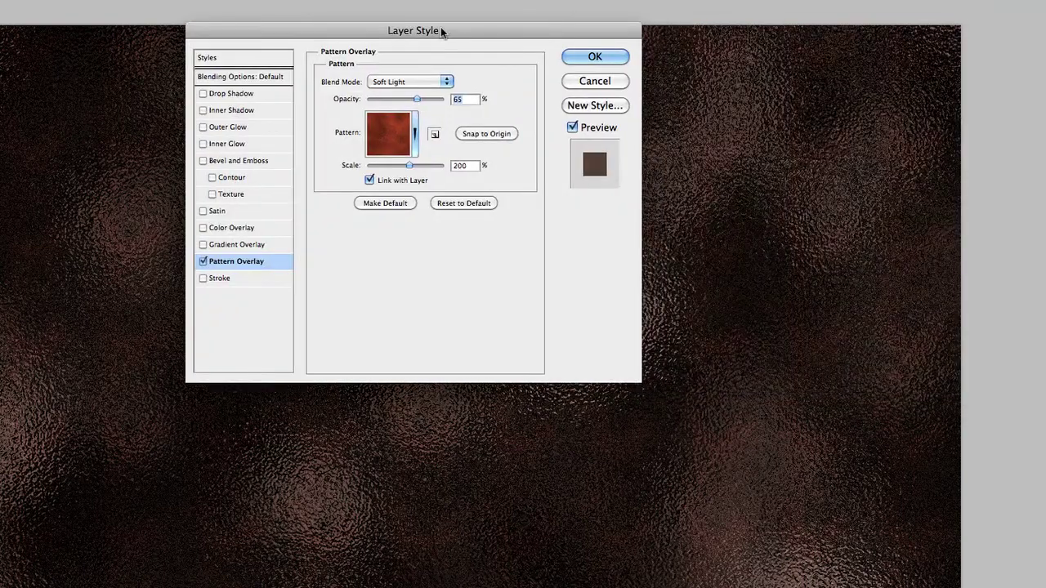
pyautogui.click(594, 57)
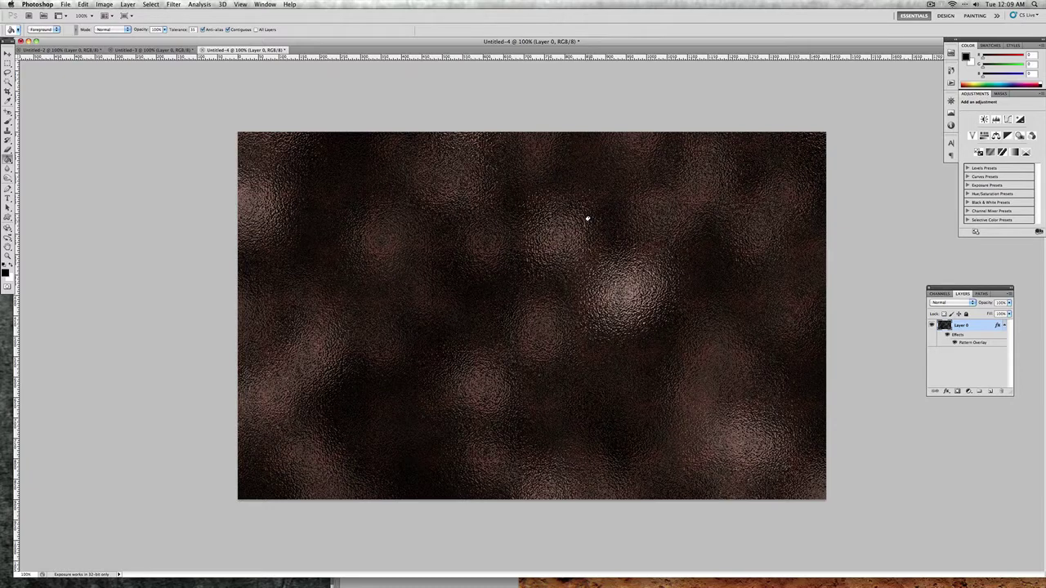
# Step: Set the foreground colour to white and add the text "RUSTY" in Redford BV at 72 pt
pyautogui.click(12, 267)
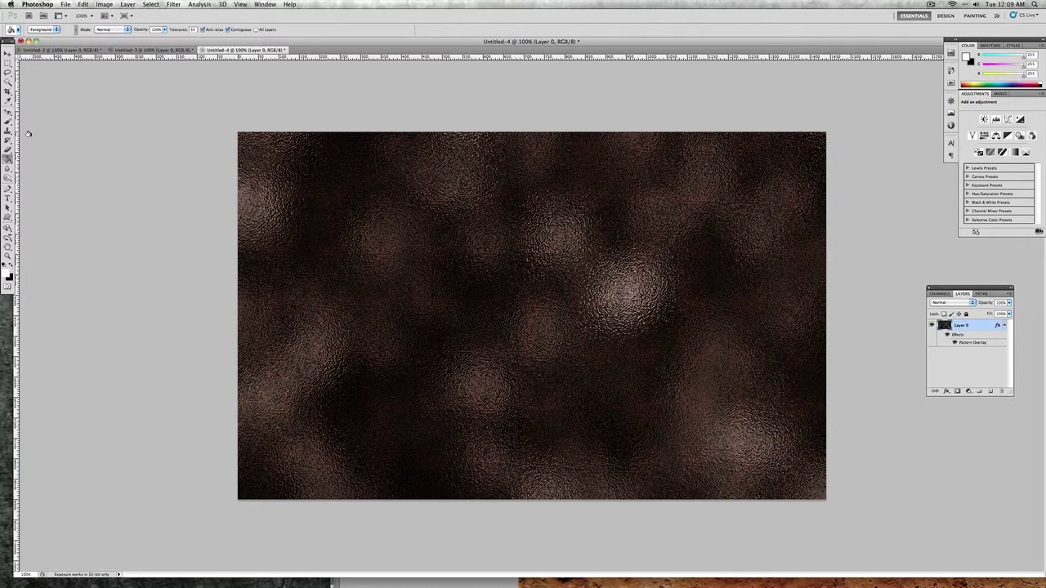
pyautogui.click(9, 199)
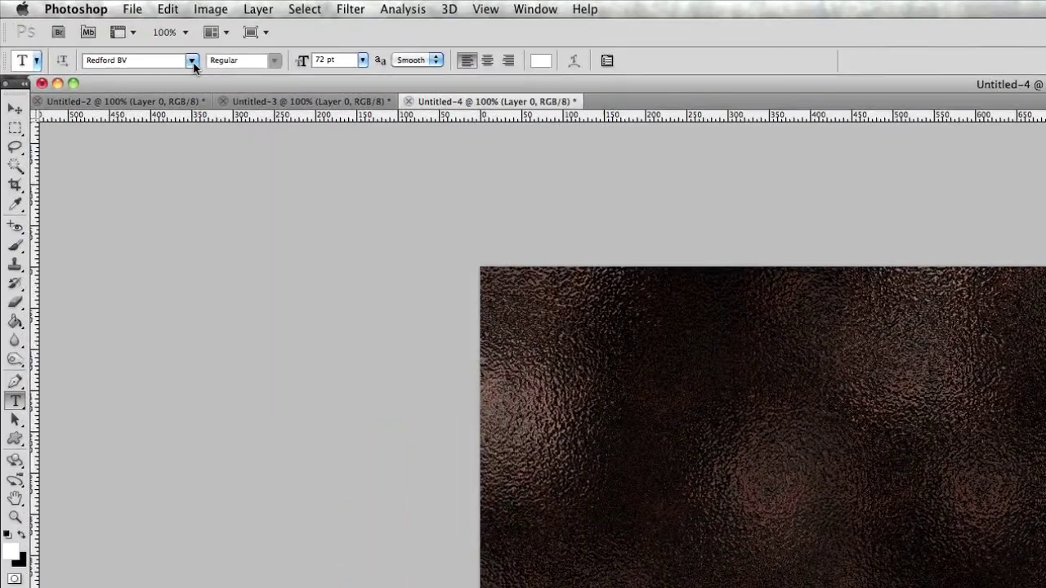
pyautogui.click(97, 30)
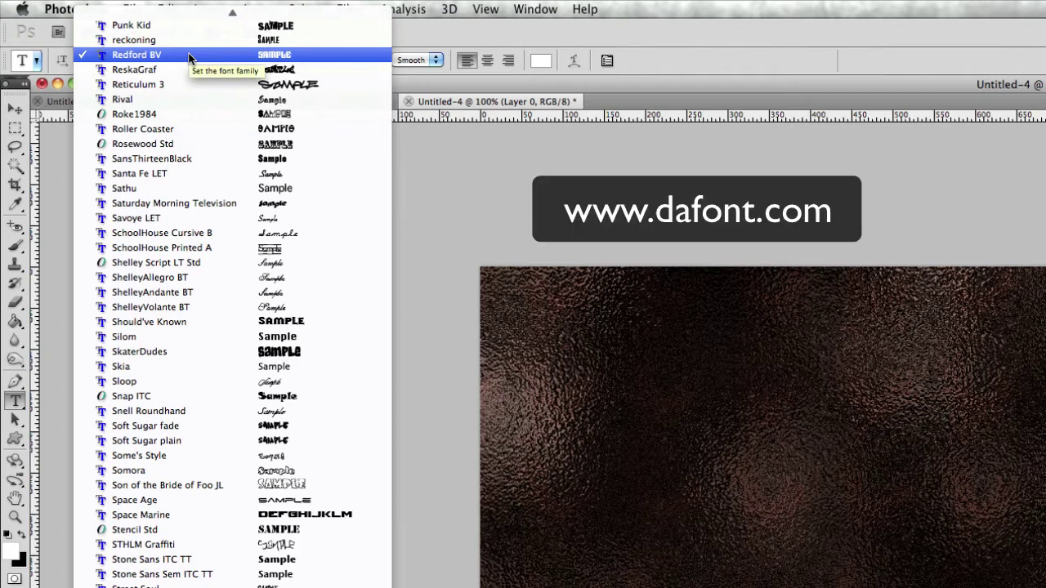
pyautogui.click(189, 57)
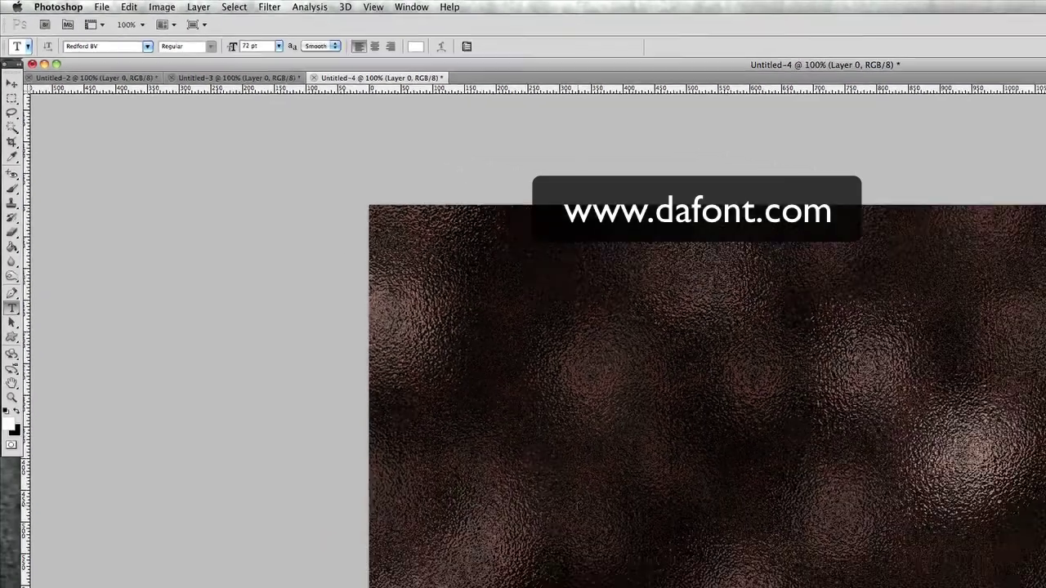
pyautogui.click(373, 327)
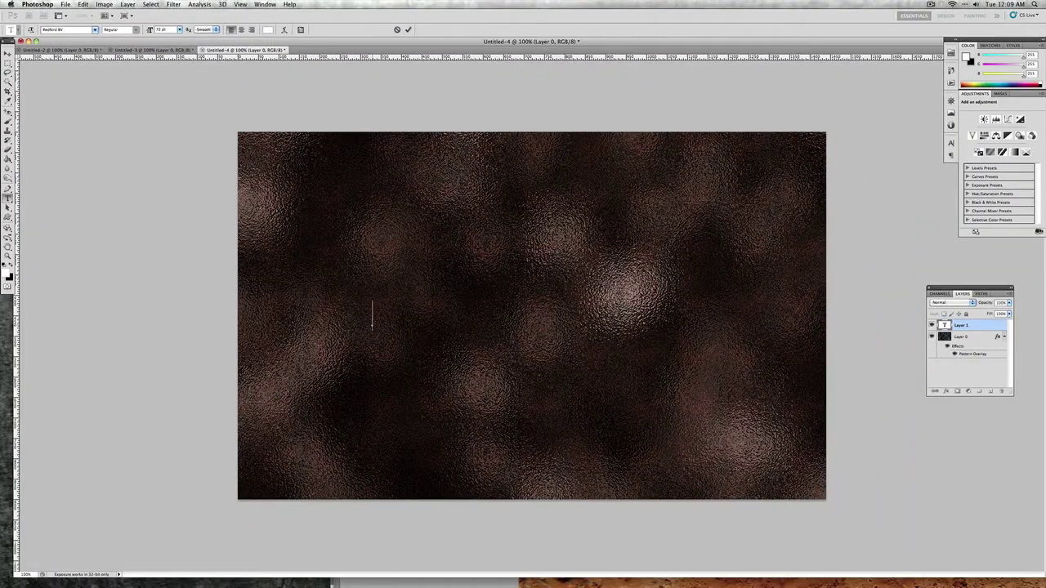
pyautogui.write('RUSTY')
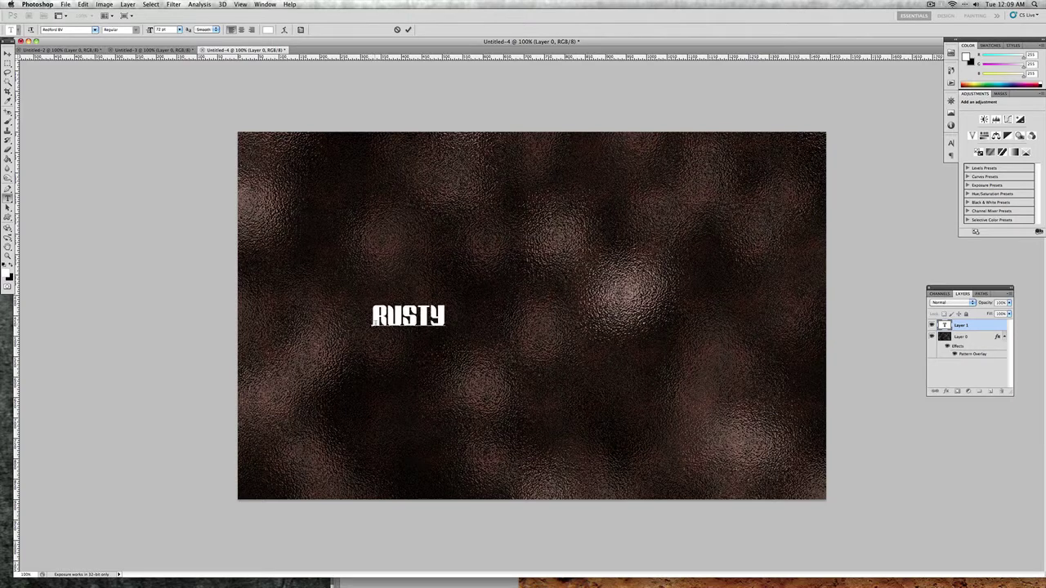
# Step: Free Transform the RUSTY text to about 701% scale and centre it on the canvas
pyautogui.click(82, 4)
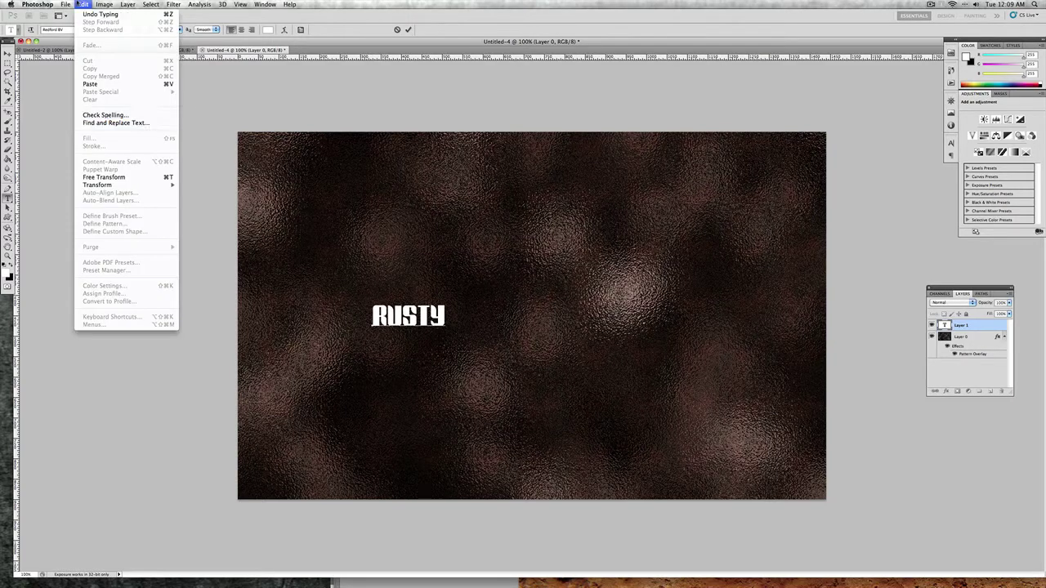
pyautogui.click(134, 176)
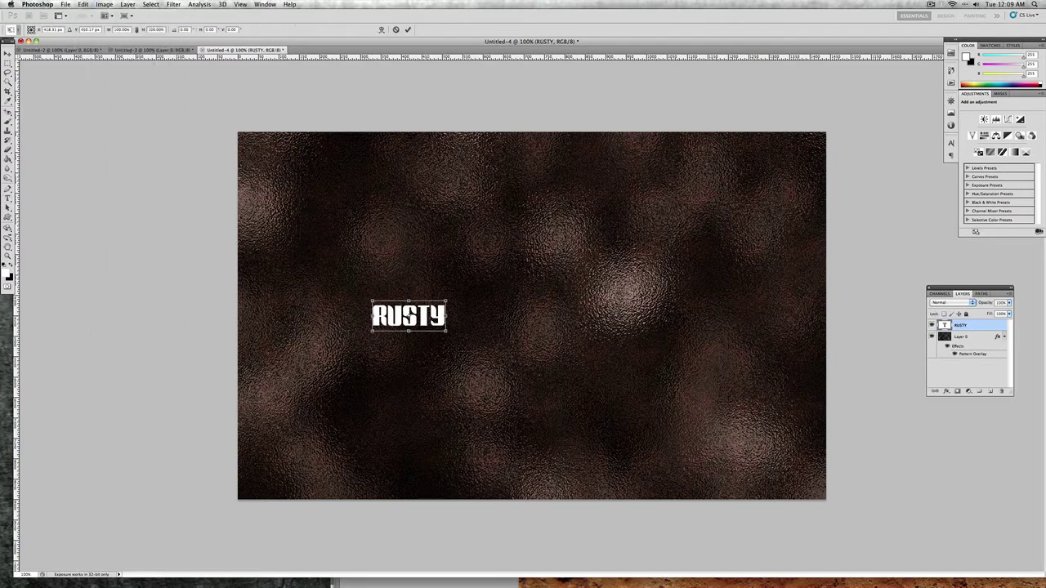
pyautogui.moveTo(423, 317); pyautogui.dragTo(558, 331)
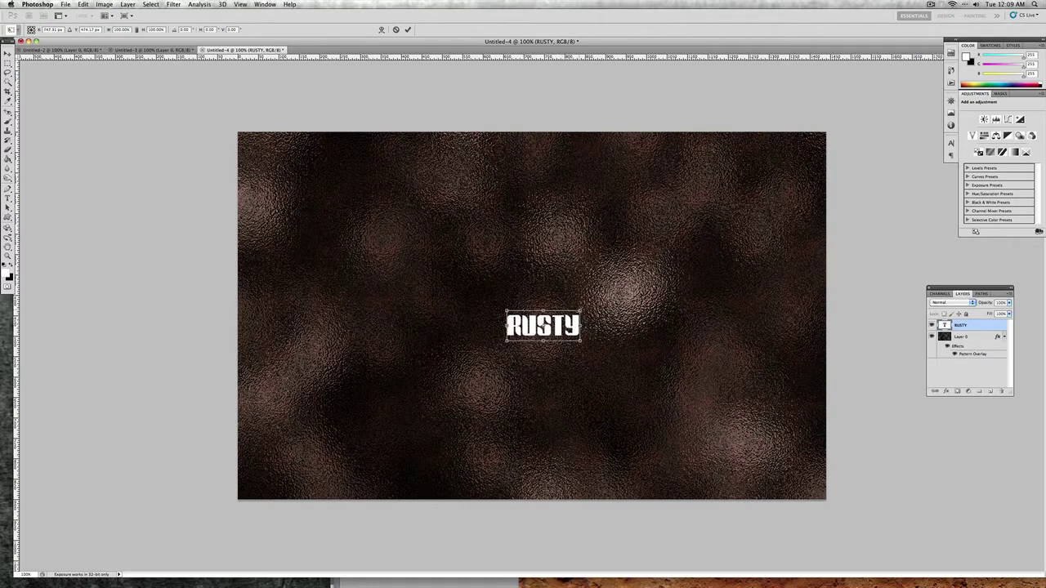
pyautogui.moveTo(580, 311); pyautogui.dragTo(771, 154)
pyautogui.press('Left')
pyautogui.press('Left')
pyautogui.press('Left')
pyautogui.press('Left')
pyautogui.press('Left')
pyautogui.press('Left')
pyautogui.press('Left')
pyautogui.press('Left')
pyautogui.press('Left')
pyautogui.press('Left')
pyautogui.press('Left')
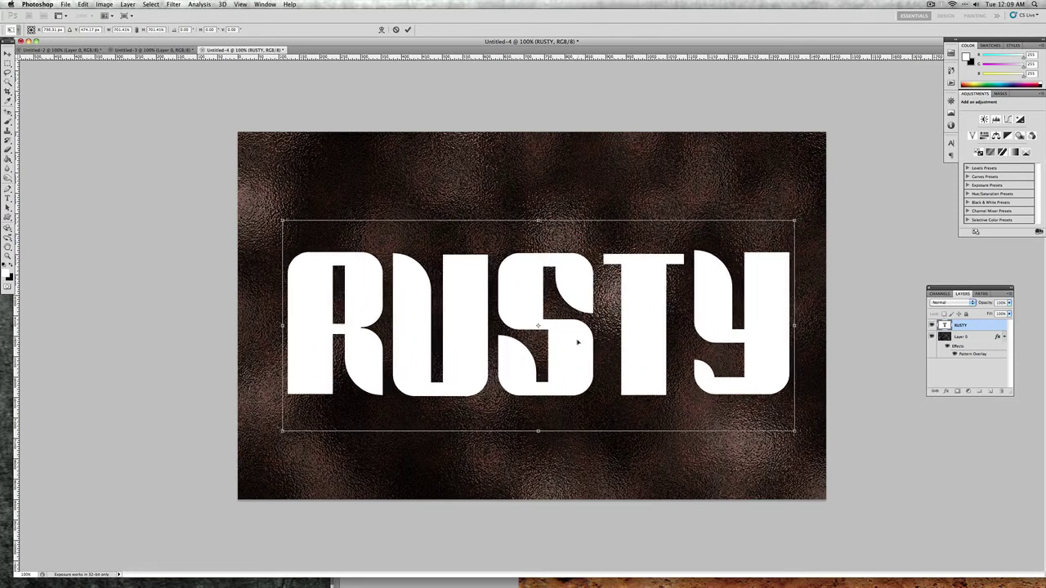
pyautogui.press('Return')
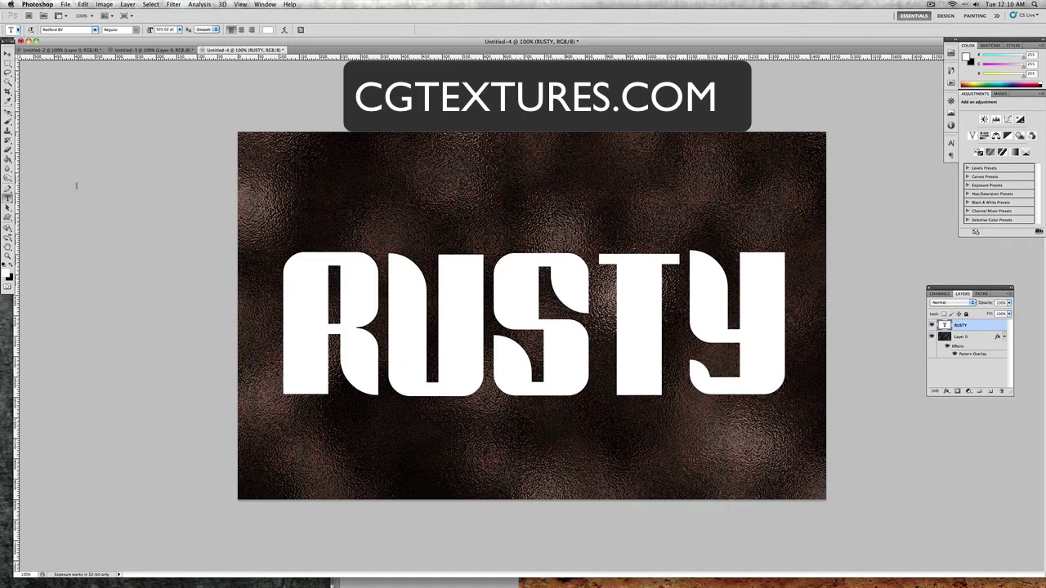
# Step: Copy the scratched metal texture into Untitled-4 above the RUSTY text and clip it to the text layer
pyautogui.press('v')
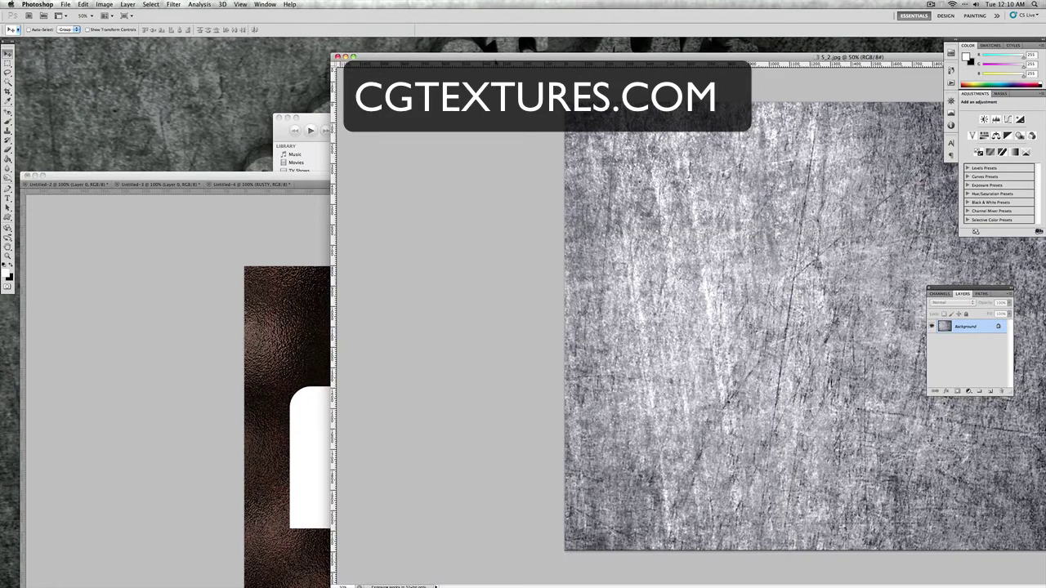
pyautogui.moveTo(496, 61); pyautogui.dragTo(280, 60)
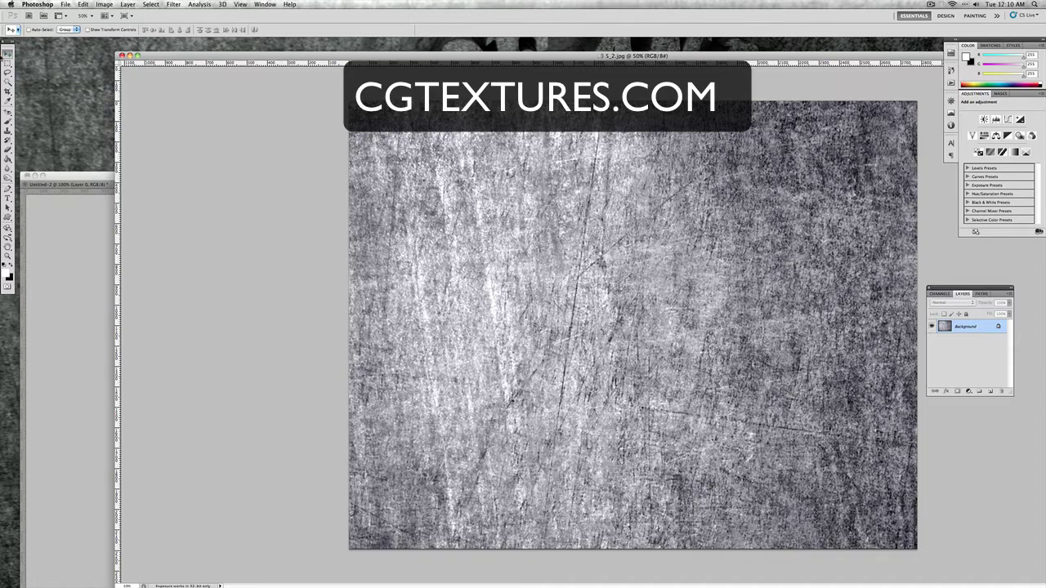
pyautogui.moveTo(178, 51); pyautogui.dragTo(359, 55)
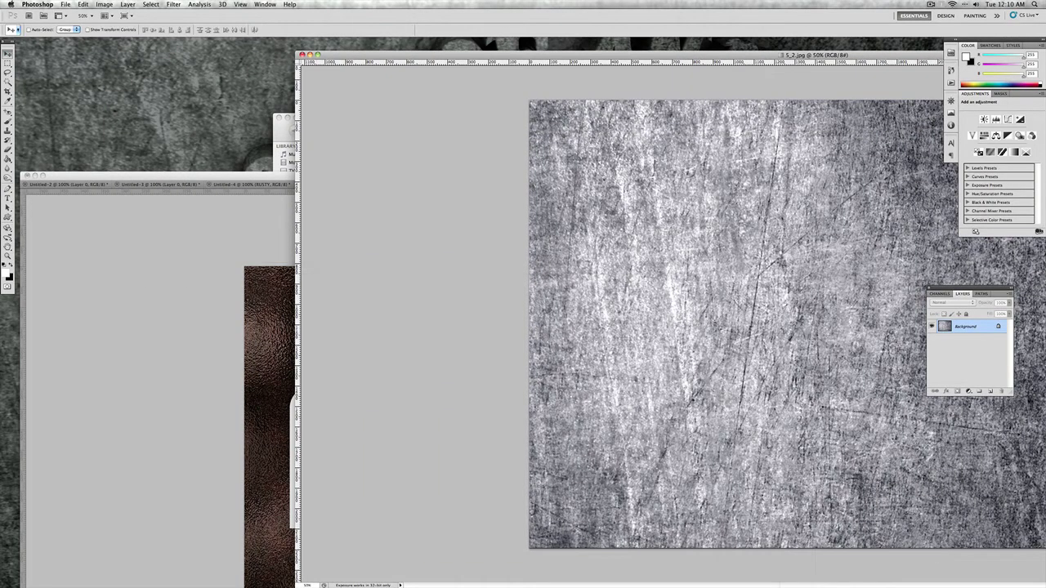
pyautogui.moveTo(588, 138); pyautogui.dragTo(268, 253)
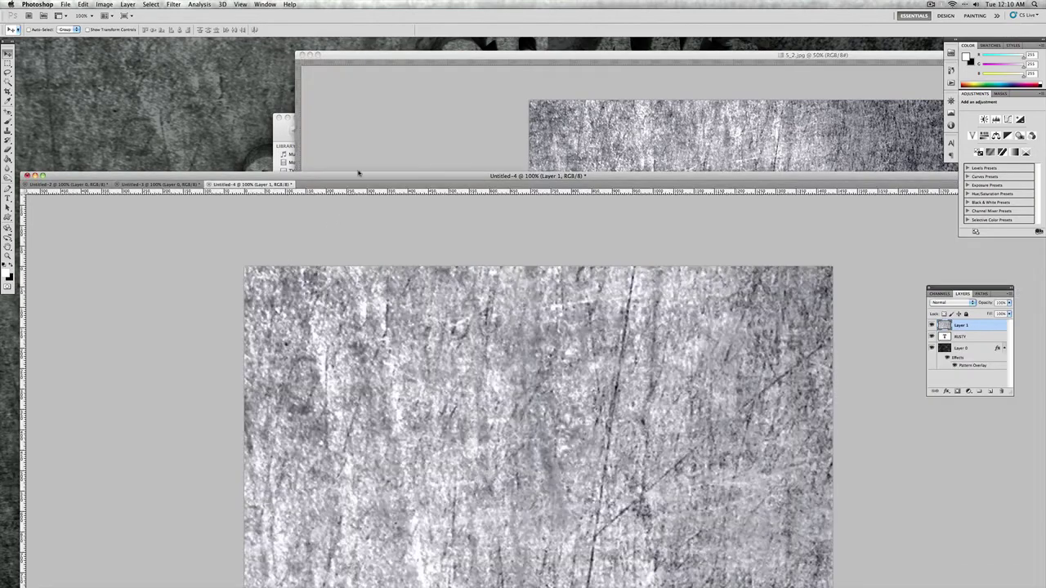
pyautogui.moveTo(358, 173); pyautogui.dragTo(356, 46)
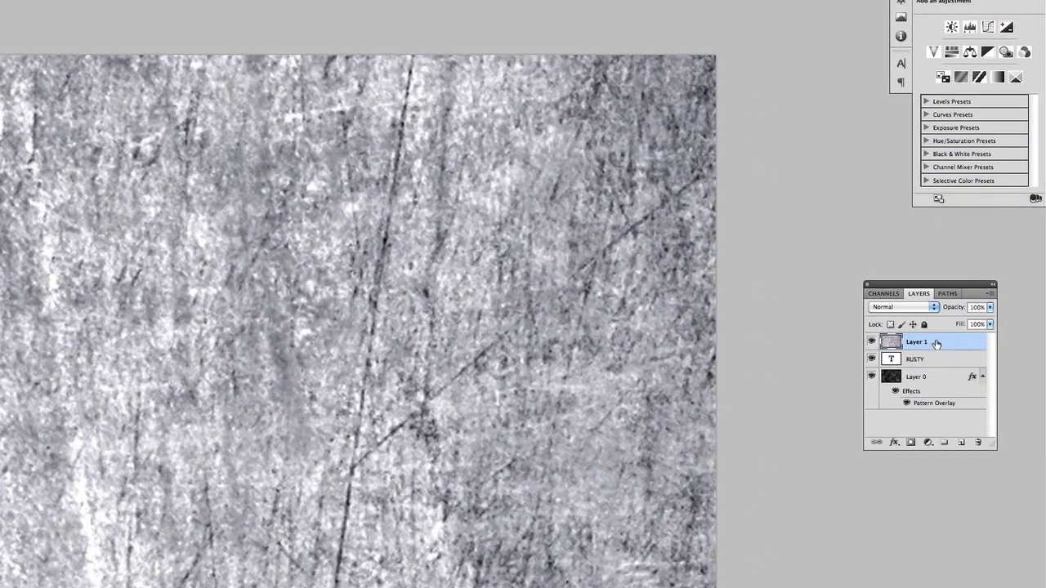
pyautogui.rightClick(936, 343)
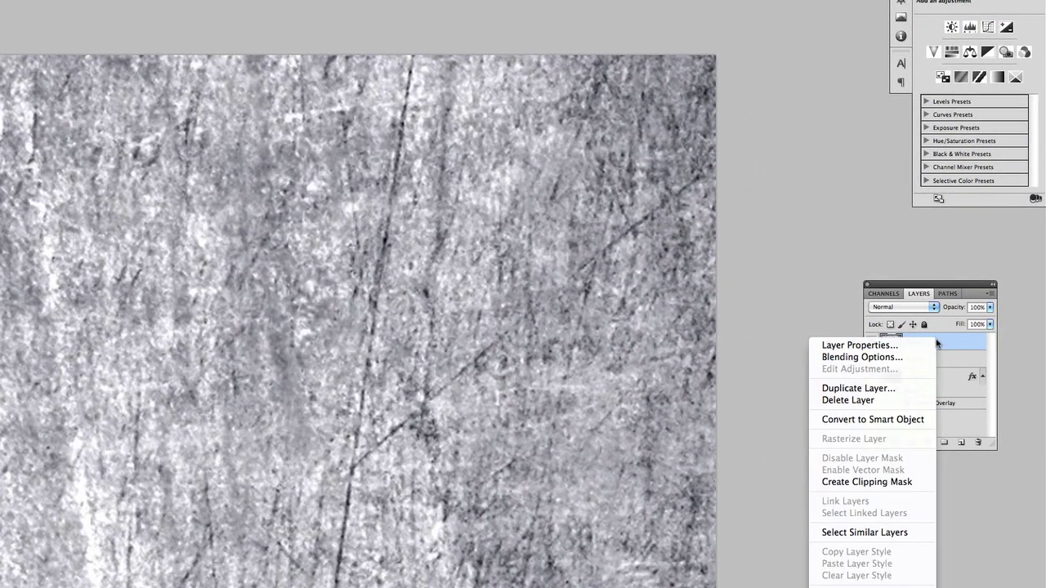
pyautogui.click(907, 482)
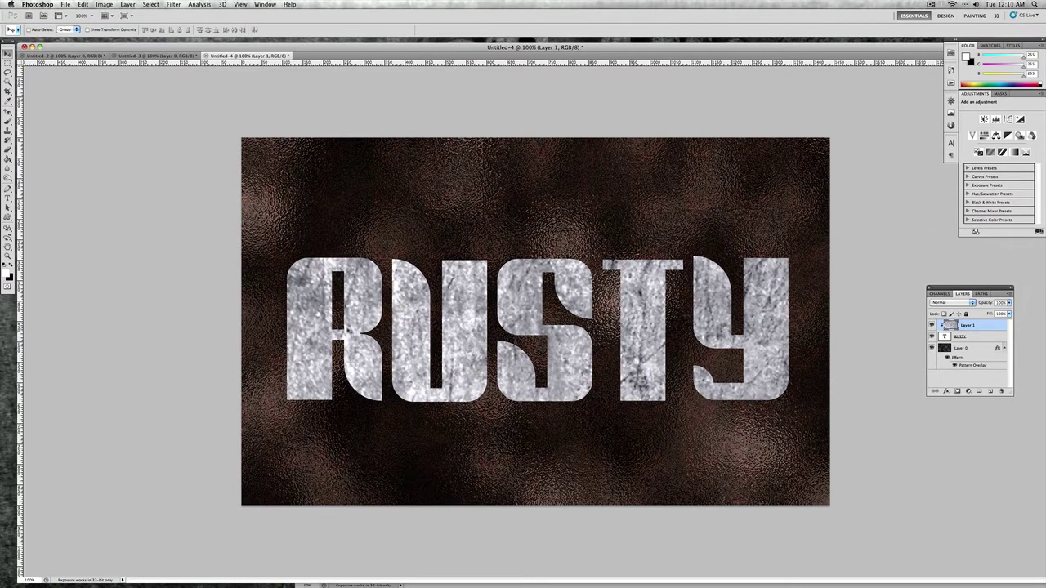
# Step: Free Transform the texture on Layer 1 to about 46% scale, positioned so it covers all the RUSTY letters
pyautogui.click(84, 4)
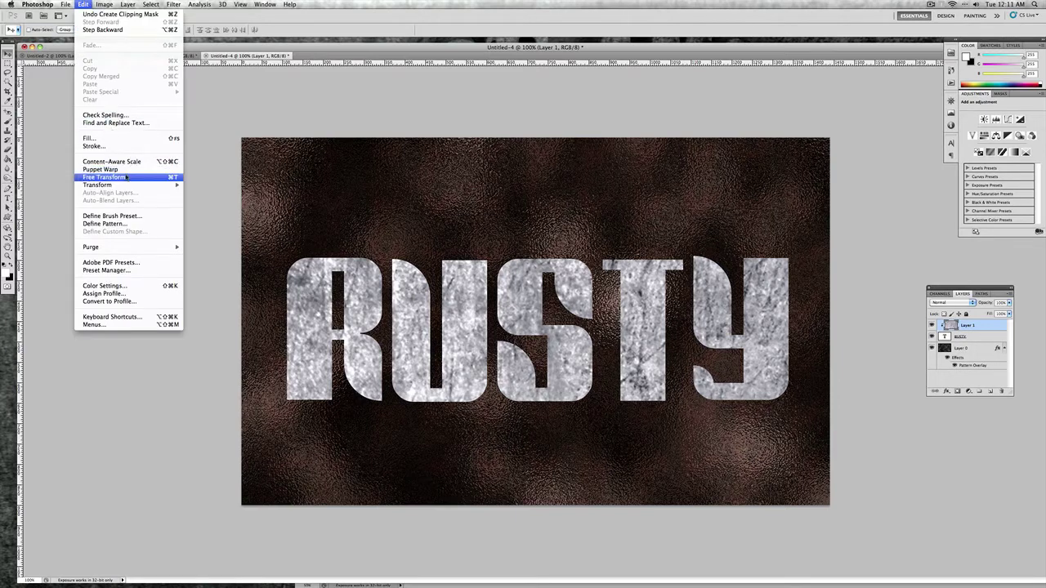
pyautogui.click(127, 177)
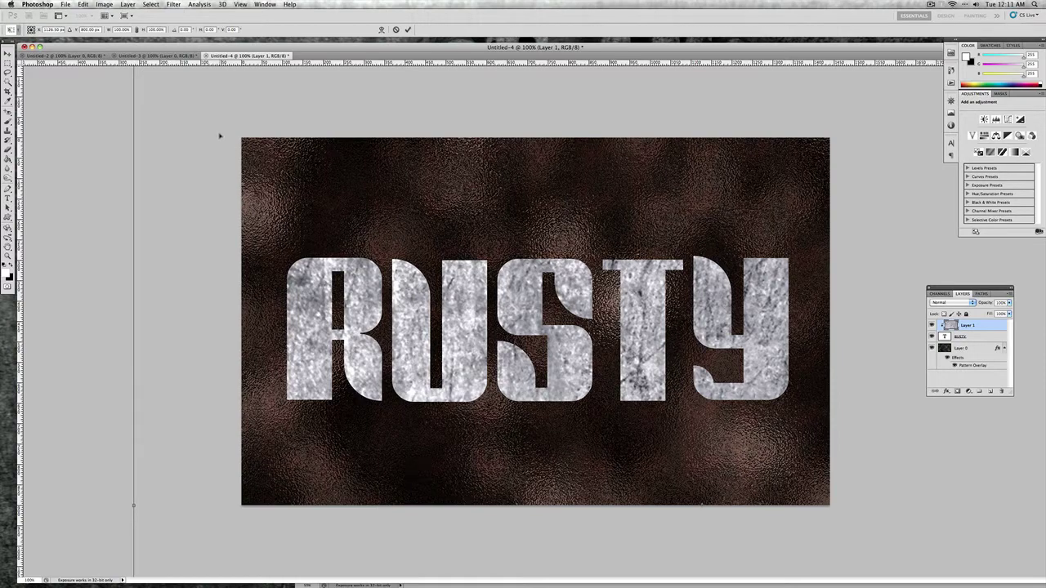
pyautogui.moveTo(219, 136); pyautogui.dragTo(231, 259)
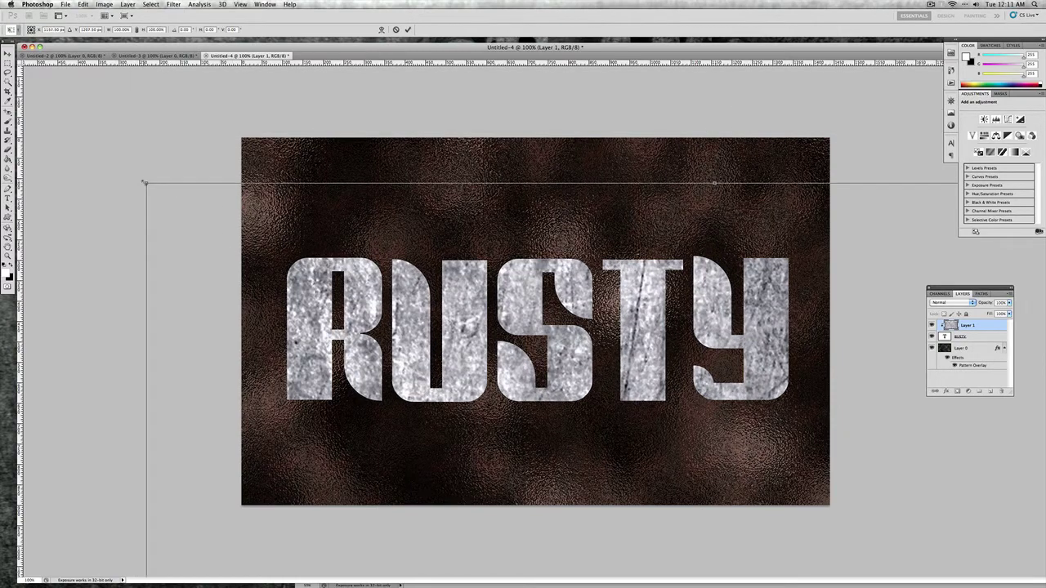
pyautogui.moveTo(145, 182); pyautogui.dragTo(224, 118)
pyautogui.moveTo(300, 146)
pyautogui.mouseDown()
pyautogui.moveTo(315, 124)
pyautogui.moveTo(318, 155)
pyautogui.mouseUp()
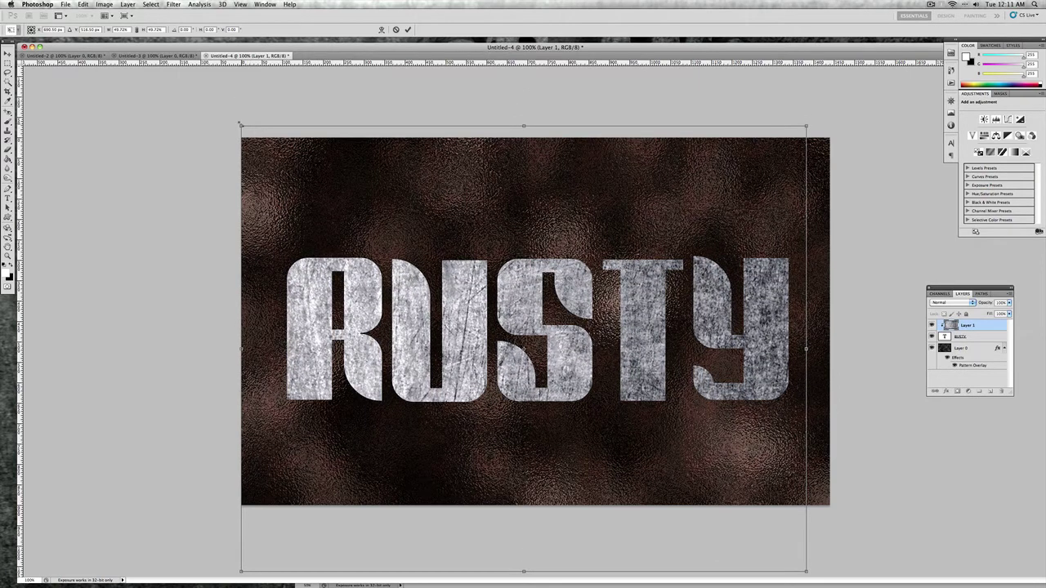
pyautogui.moveTo(241, 124); pyautogui.dragTo(275, 145)
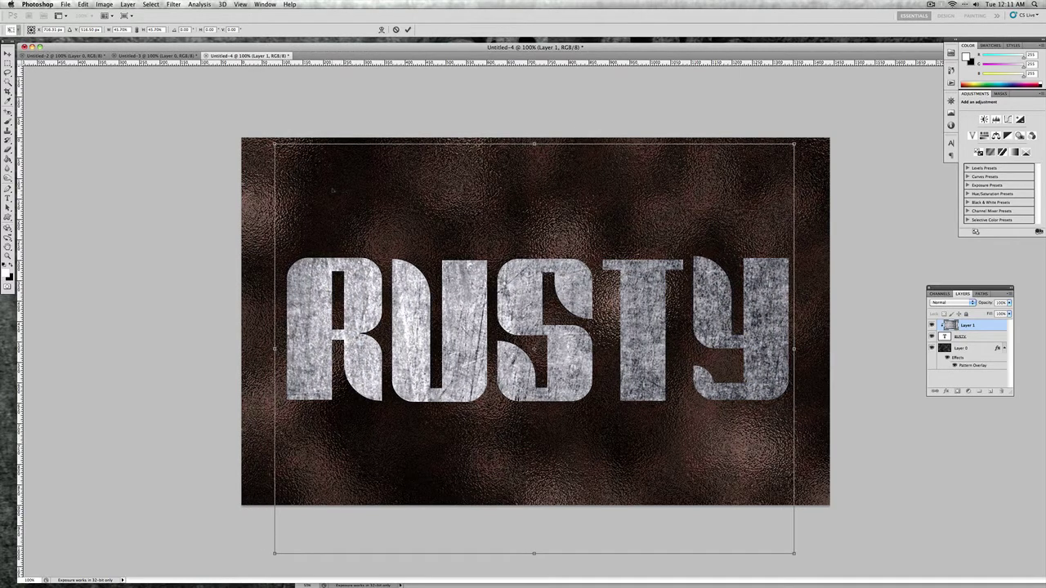
pyautogui.press('Return')
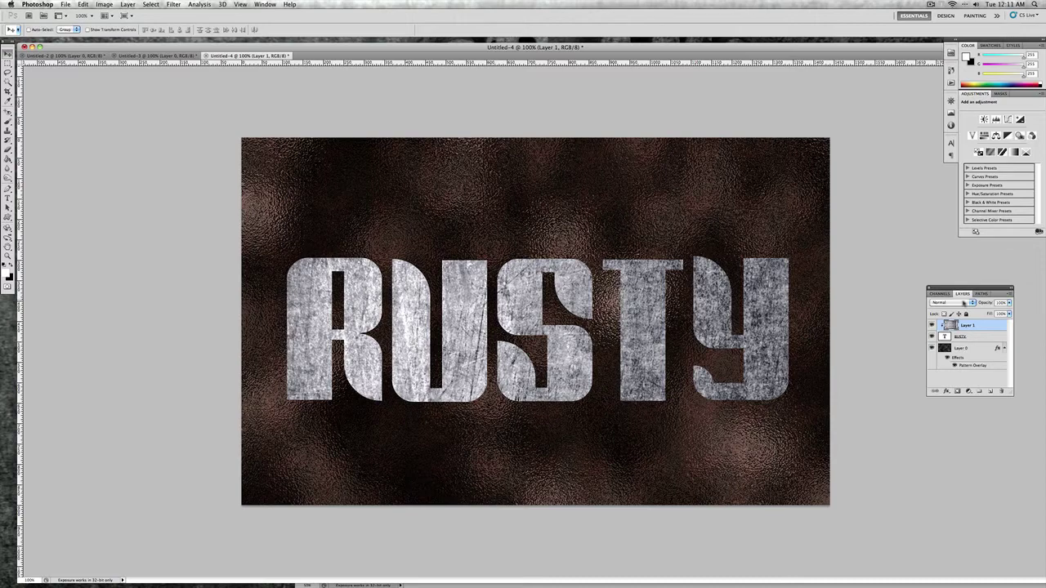
# Step: Add a Bevel and Emboss layer style to the RUSTY text layer using the Pillow Emboss style
pyautogui.click(985, 339)
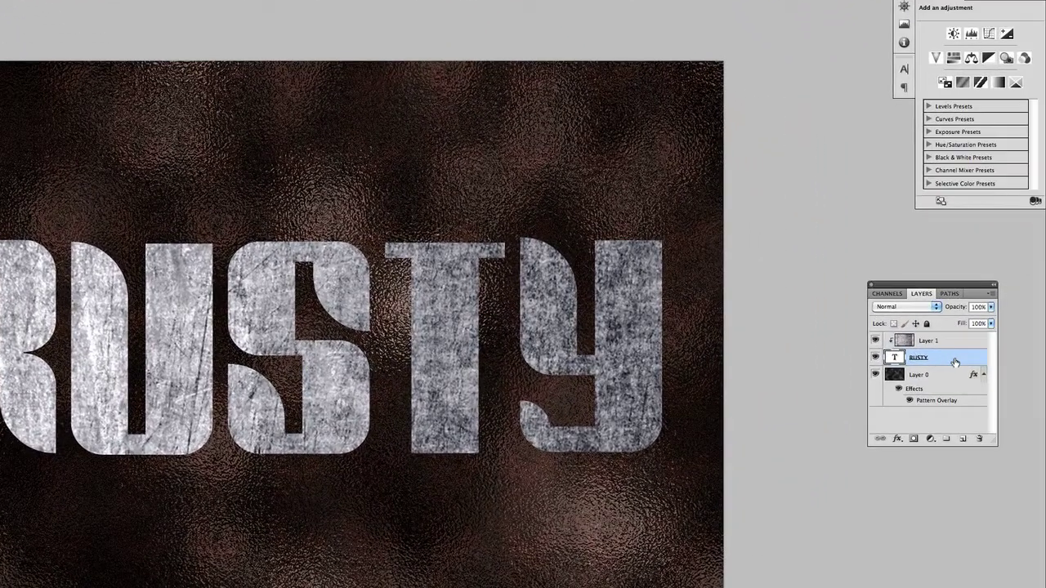
pyautogui.doubleClick(955, 361)
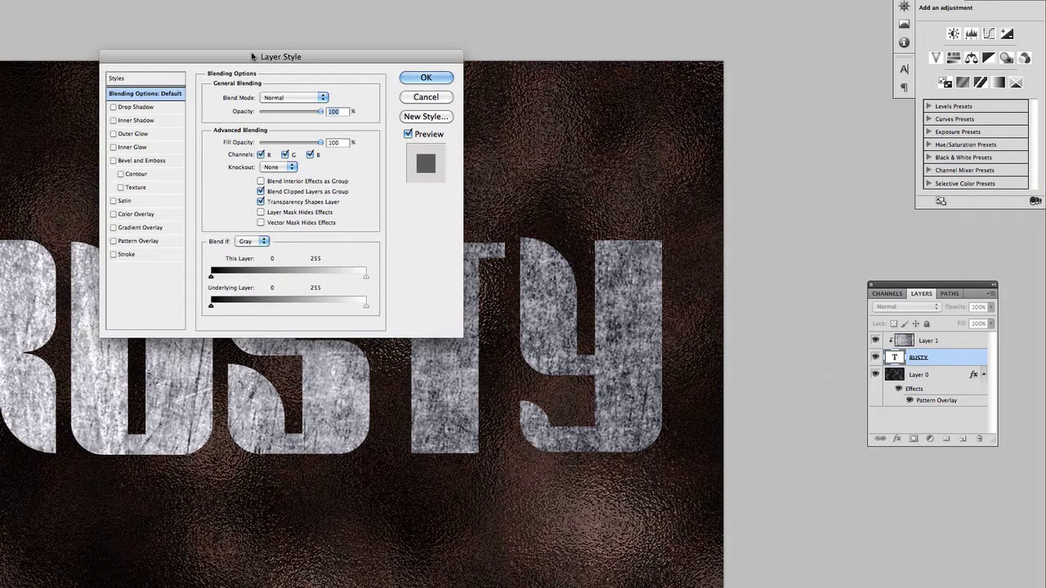
pyautogui.moveTo(271, 54); pyautogui.dragTo(628, 95)
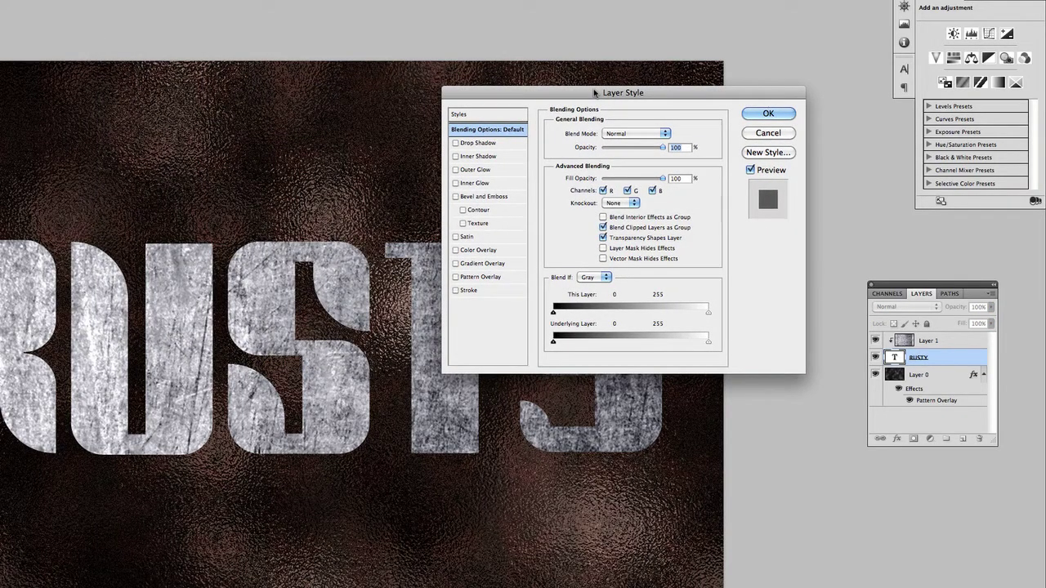
pyautogui.click(459, 199)
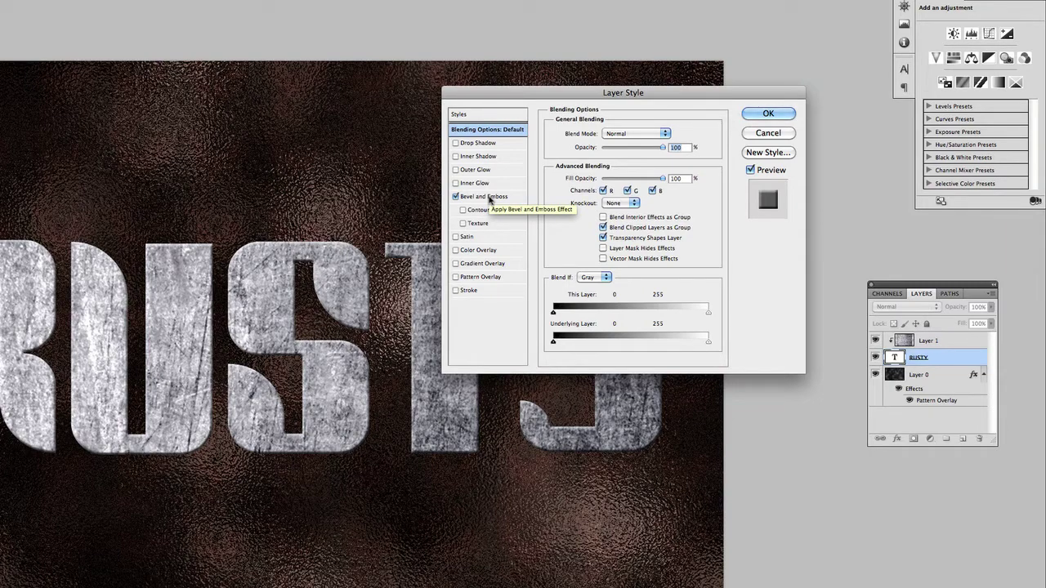
pyautogui.click(488, 198)
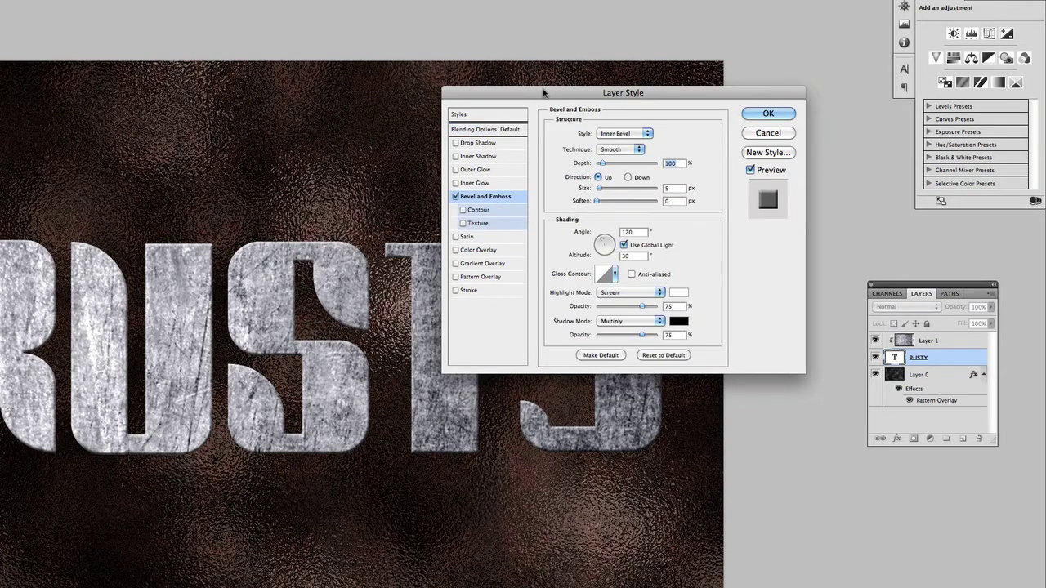
pyautogui.moveTo(571, 92)
pyautogui.mouseDown()
pyautogui.moveTo(474, 0)
pyautogui.moveTo(459, 0)
pyautogui.mouseUp()
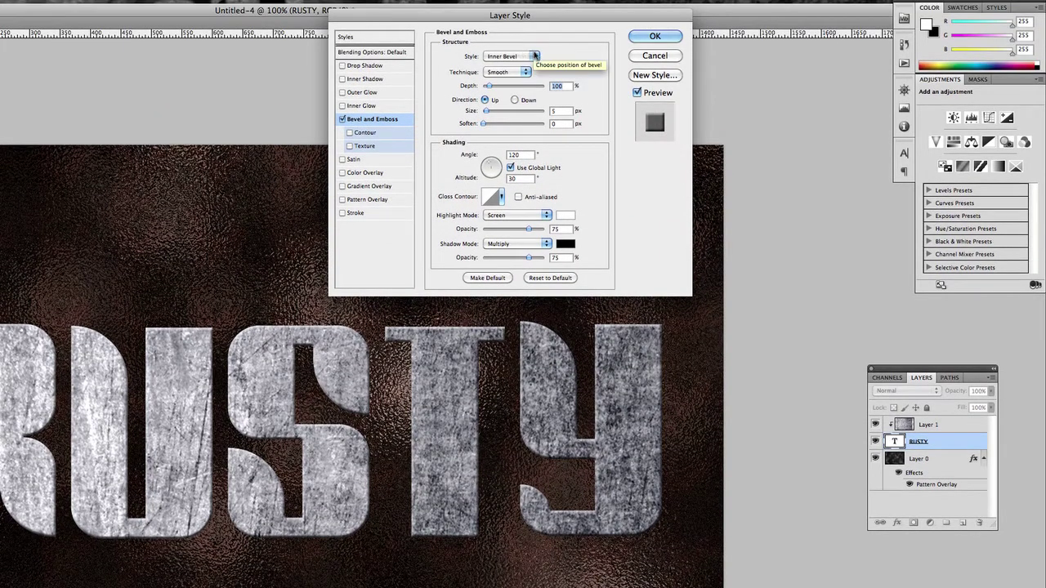
pyautogui.click(535, 55)
pyautogui.click(530, 73)
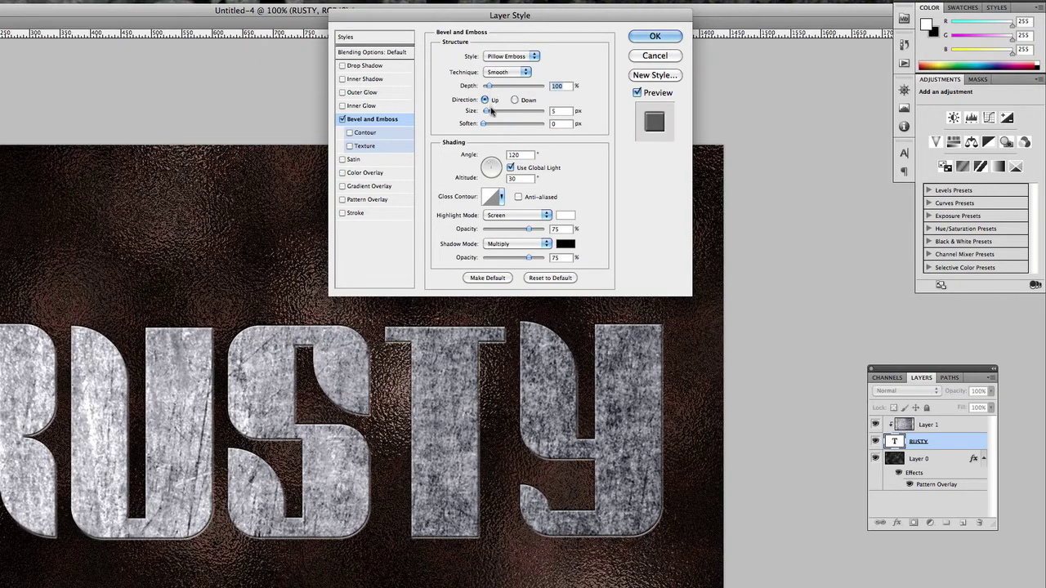
# Step: Set the bevel's depth to 401%, size to 16 px and highlight mode to Overlay
pyautogui.moveTo(488, 111); pyautogui.dragTo(492, 114)
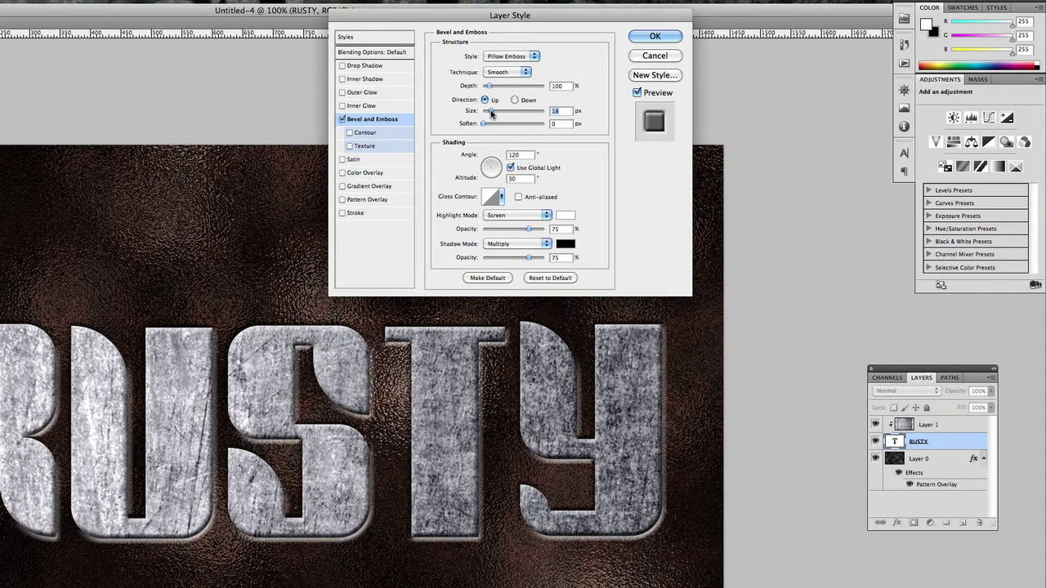
pyautogui.moveTo(488, 86); pyautogui.dragTo(490, 112)
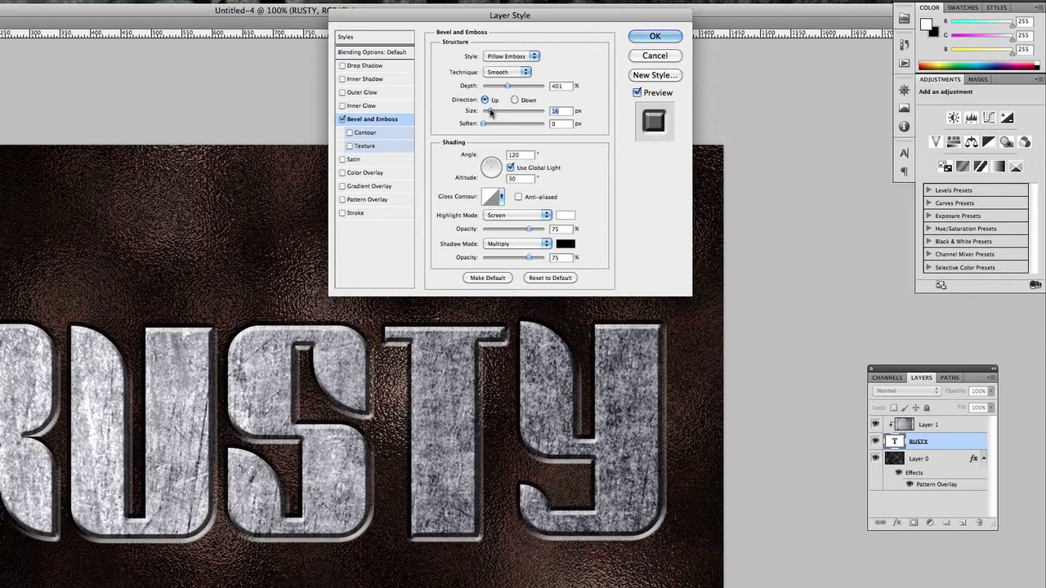
pyautogui.moveTo(484, 124)
pyautogui.mouseDown()
pyautogui.moveTo(515, 125)
pyautogui.moveTo(483, 125)
pyautogui.mouseUp()
pyautogui.click(546, 215)
pyautogui.click(545, 215)
pyautogui.click(546, 215)
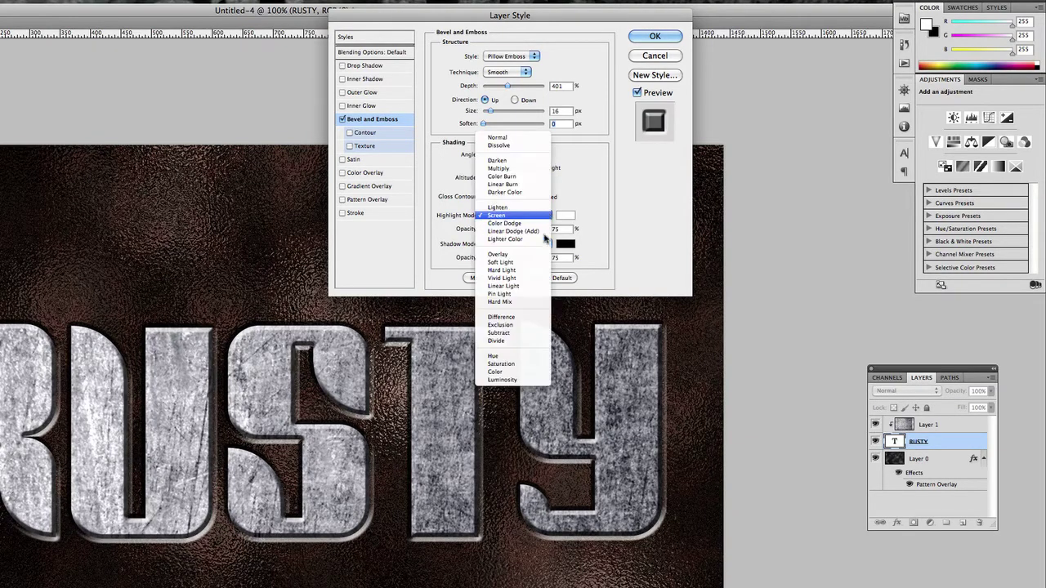
pyautogui.click(513, 254)
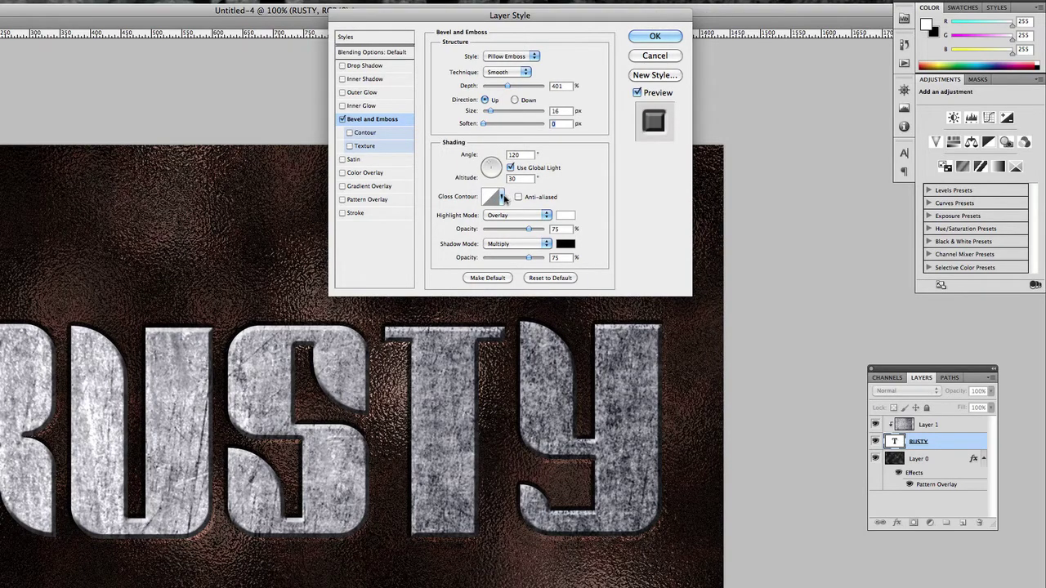
# Step: Try the different gloss contour presets on the RUSTY bevel, ending on Linear
pyautogui.click(502, 198)
pyautogui.click(451, 221)
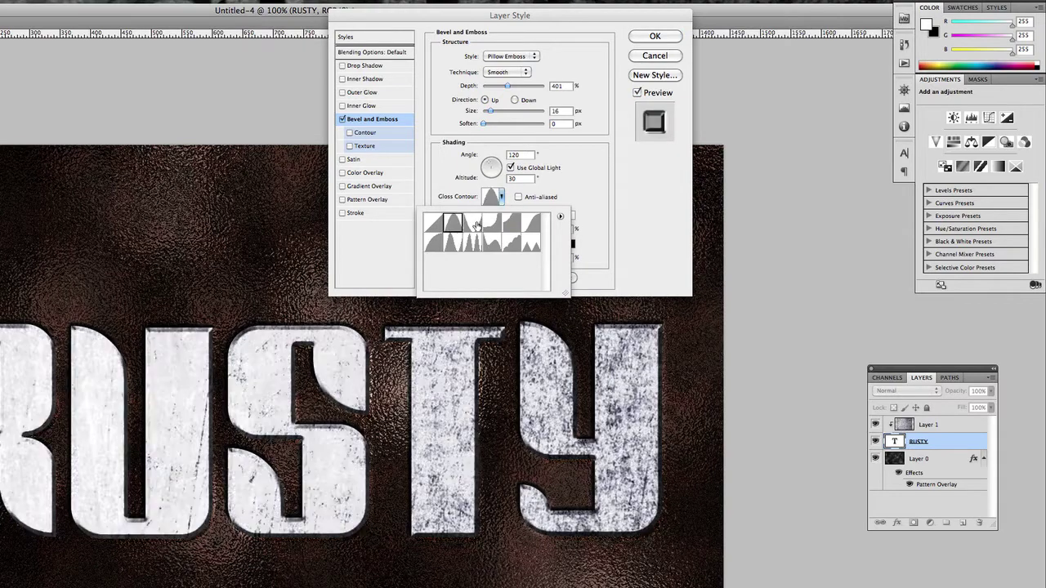
pyautogui.click(477, 222)
pyautogui.click(491, 222)
pyautogui.click(511, 222)
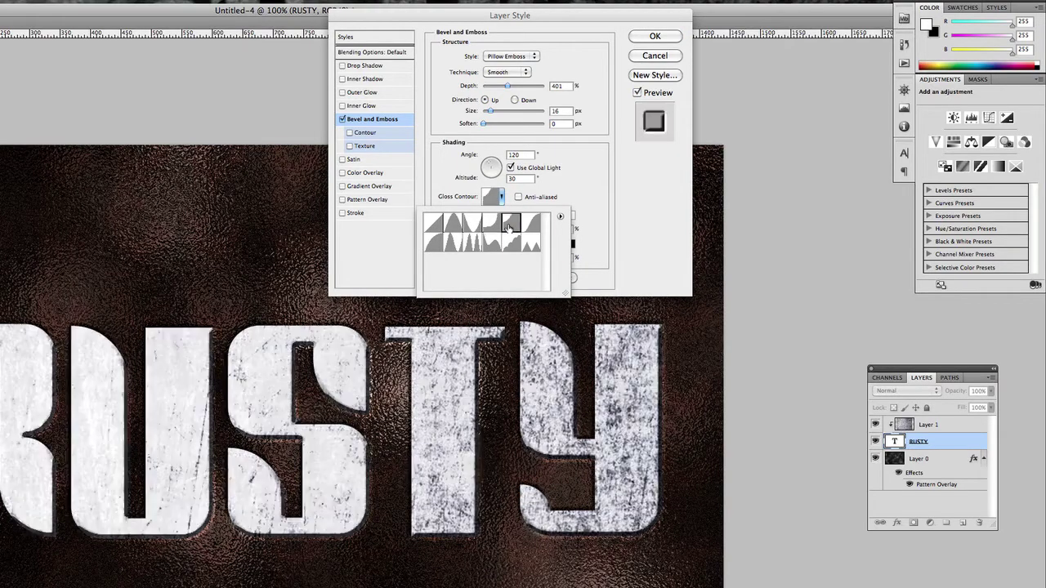
pyautogui.click(530, 222)
pyautogui.click(533, 244)
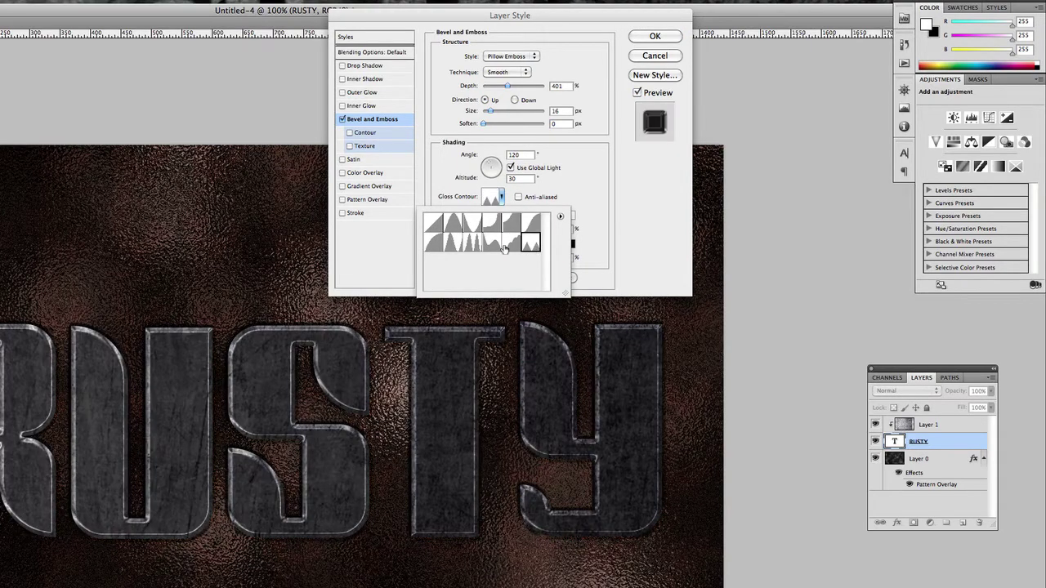
pyautogui.click(506, 246)
pyautogui.click(491, 244)
pyautogui.click(473, 245)
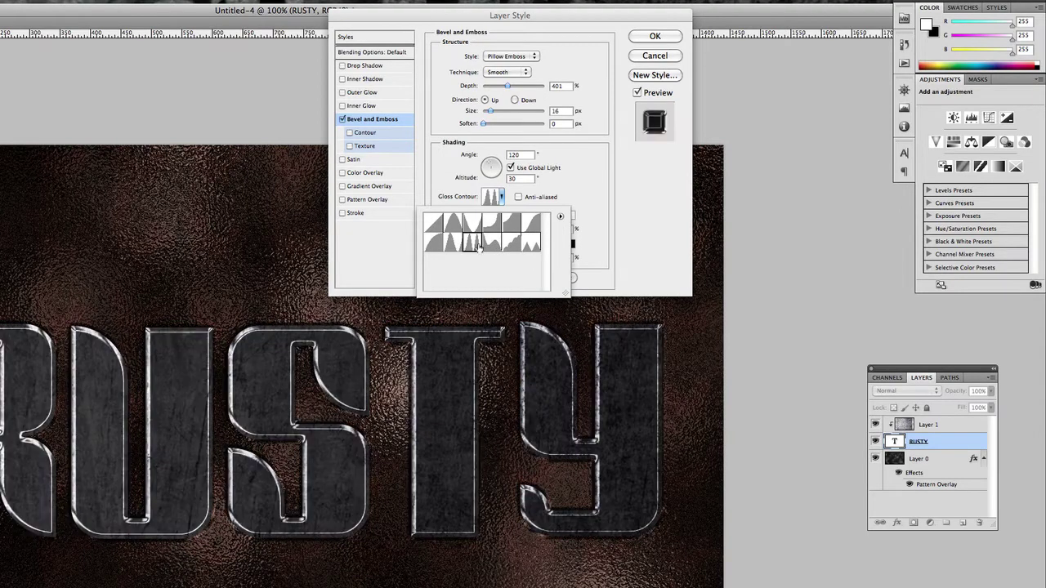
pyautogui.click(454, 244)
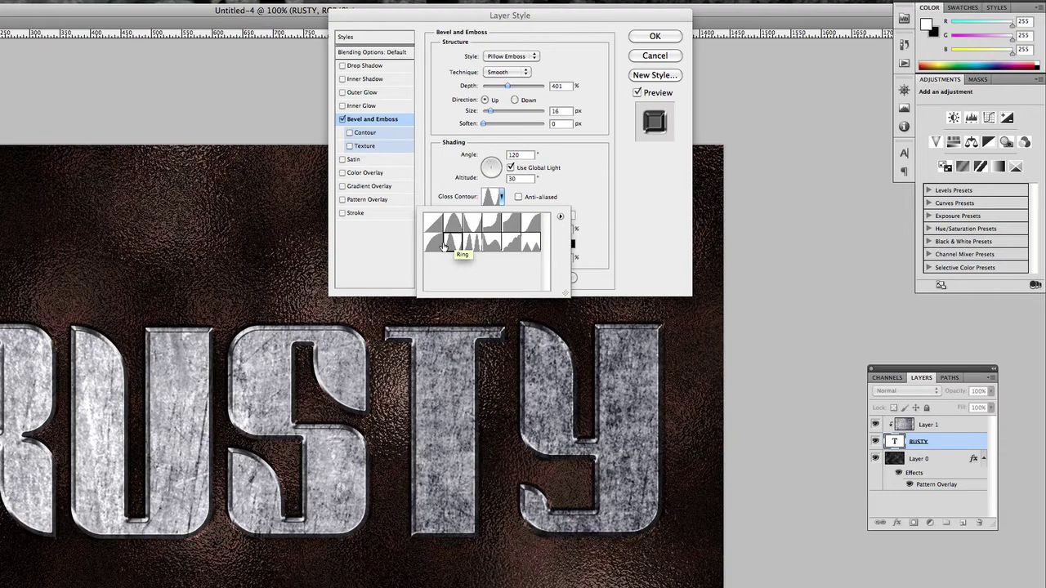
pyautogui.click(439, 246)
pyautogui.click(433, 226)
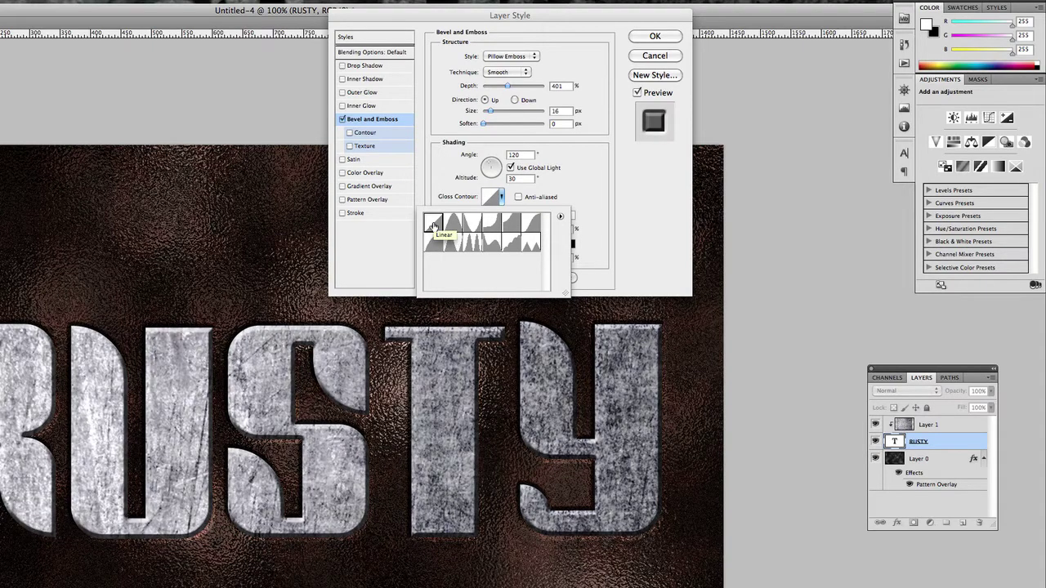
pyautogui.click(435, 188)
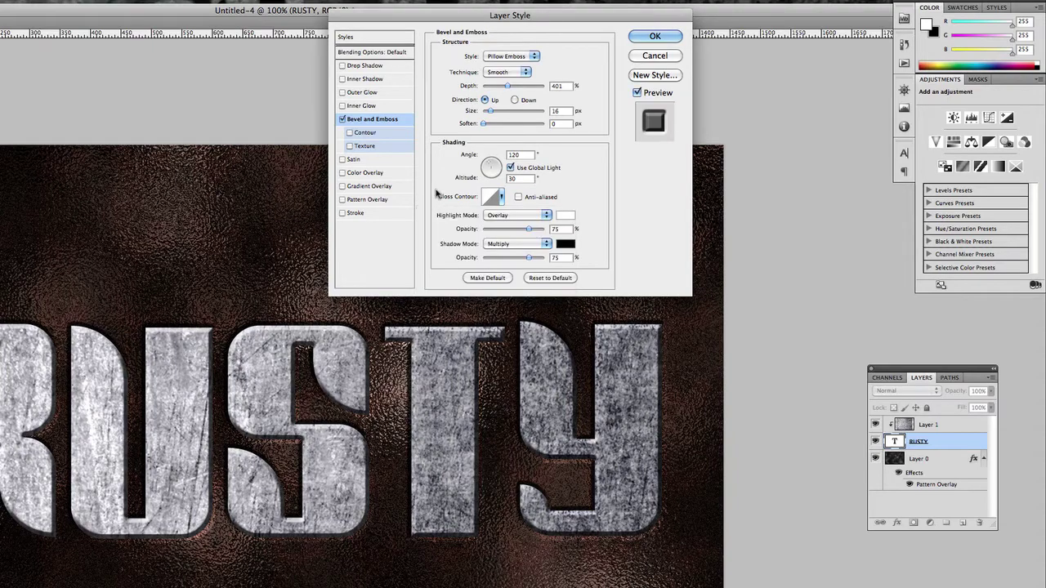
# Step: Add an Inner Shadow to the RUSTY text with a distance of 3 px and a size of 5 px
pyautogui.click(348, 80)
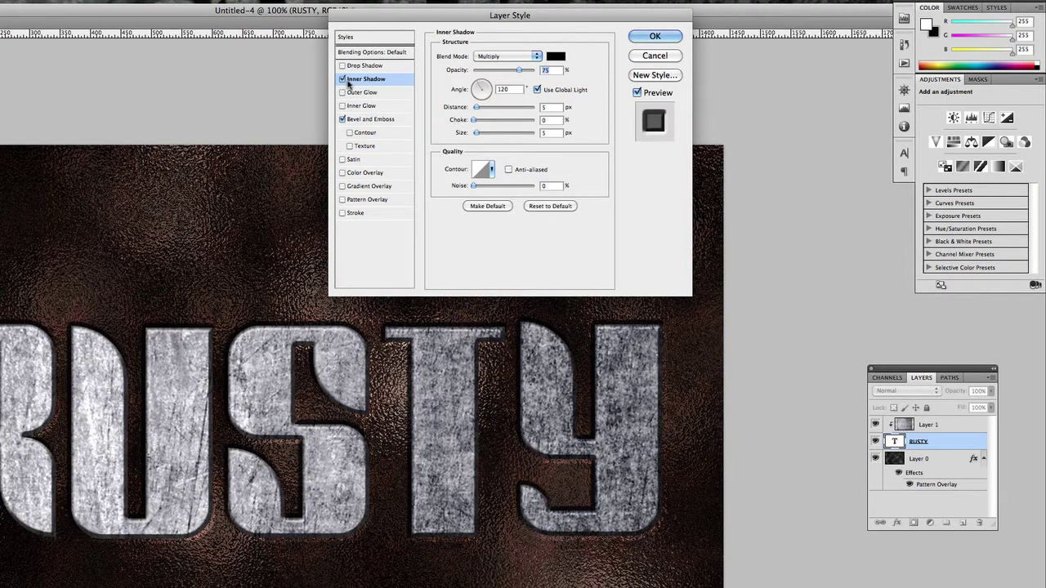
pyautogui.click(347, 79)
pyautogui.click(347, 79)
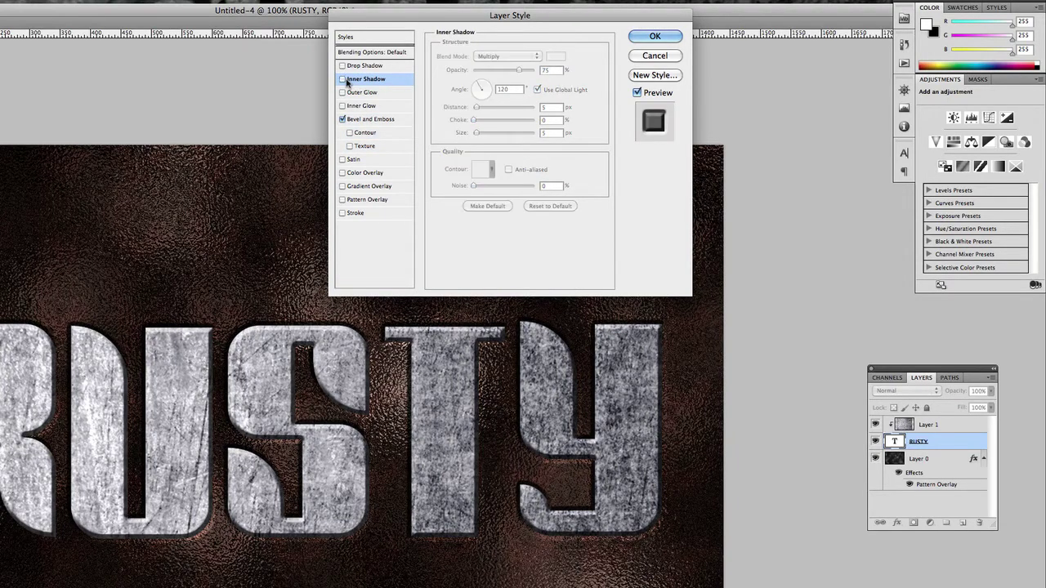
pyautogui.click(347, 80)
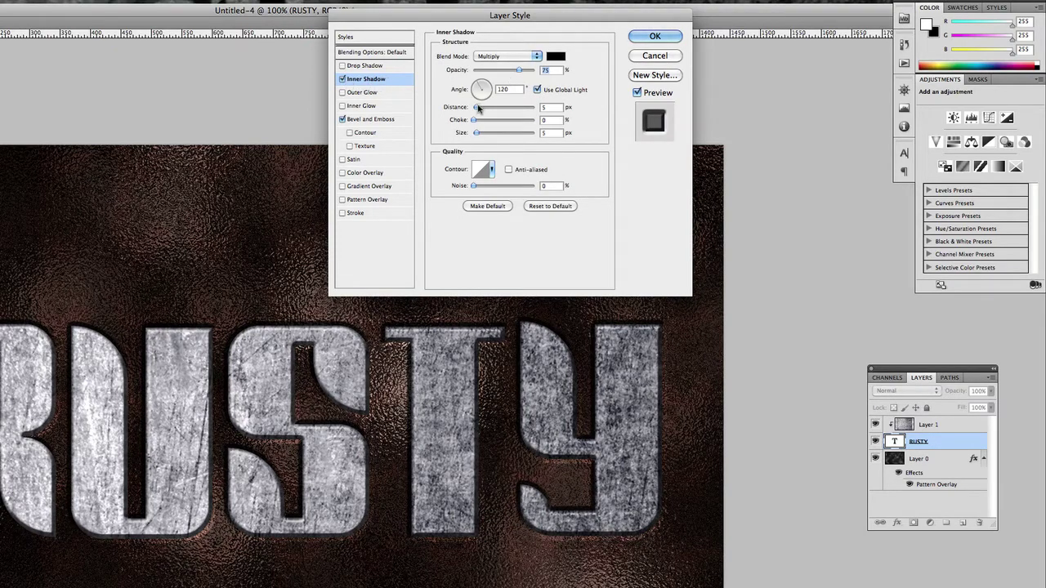
pyautogui.moveTo(478, 110); pyautogui.dragTo(477, 110)
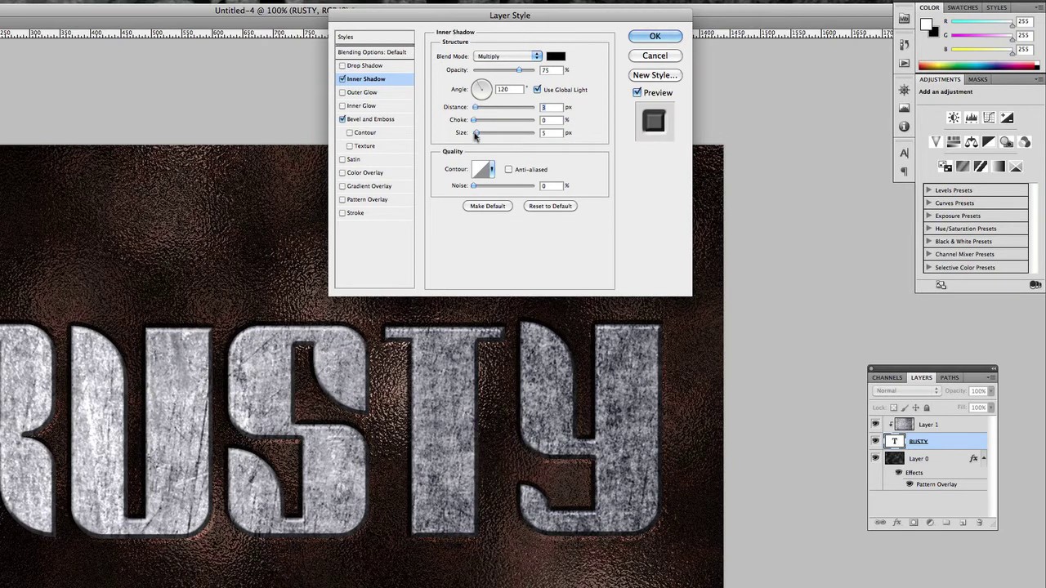
pyautogui.moveTo(476, 134); pyautogui.dragTo(478, 136)
# Step: Compare the contour presets for the inner shadow, keep Linear, and apply the layer style to the text
pyautogui.click(493, 169)
pyautogui.click(489, 198)
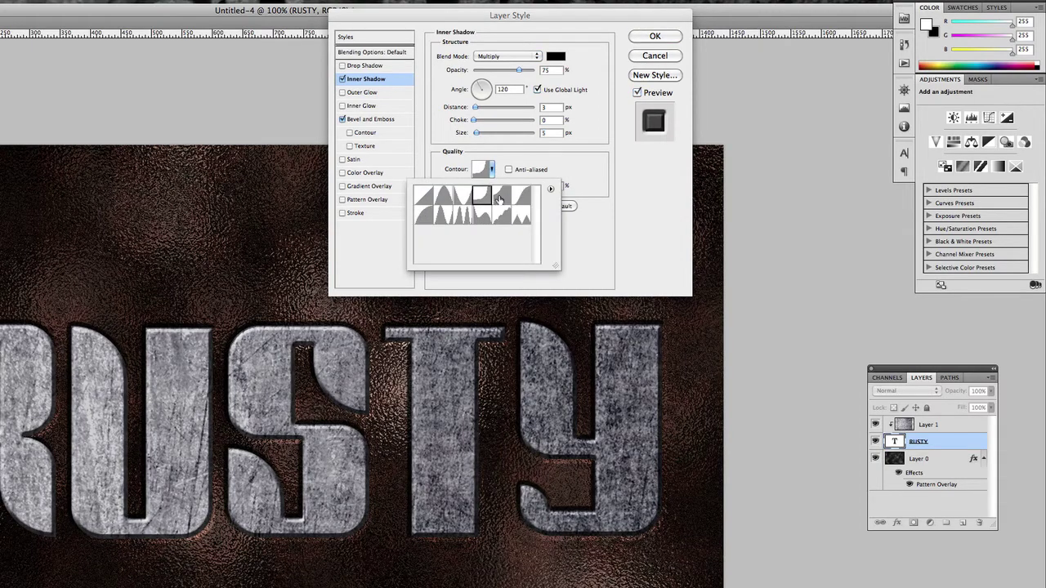
pyautogui.click(501, 196)
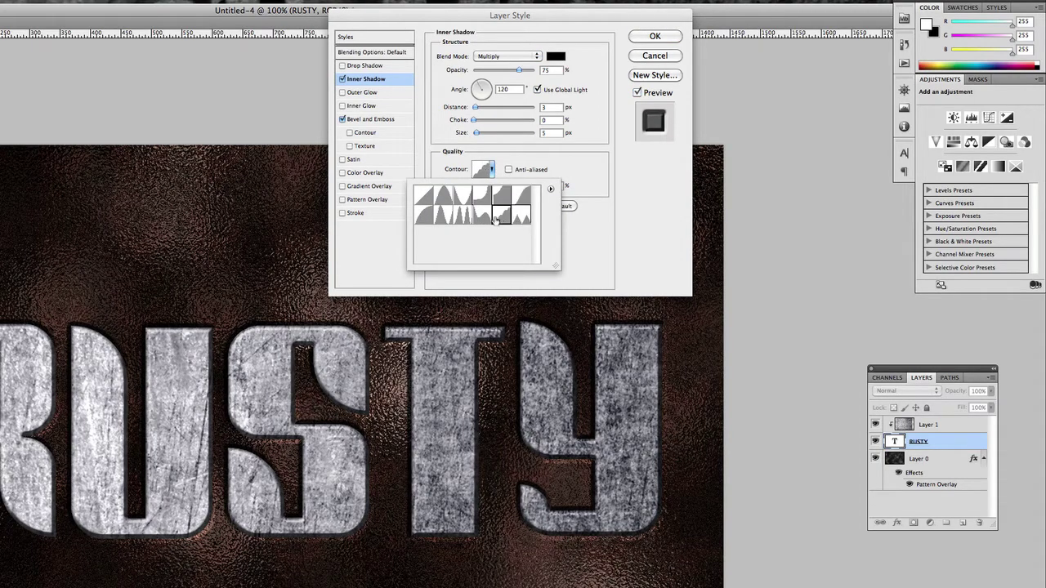
pyautogui.click(481, 215)
pyautogui.click(465, 221)
pyautogui.click(444, 218)
pyautogui.click(427, 217)
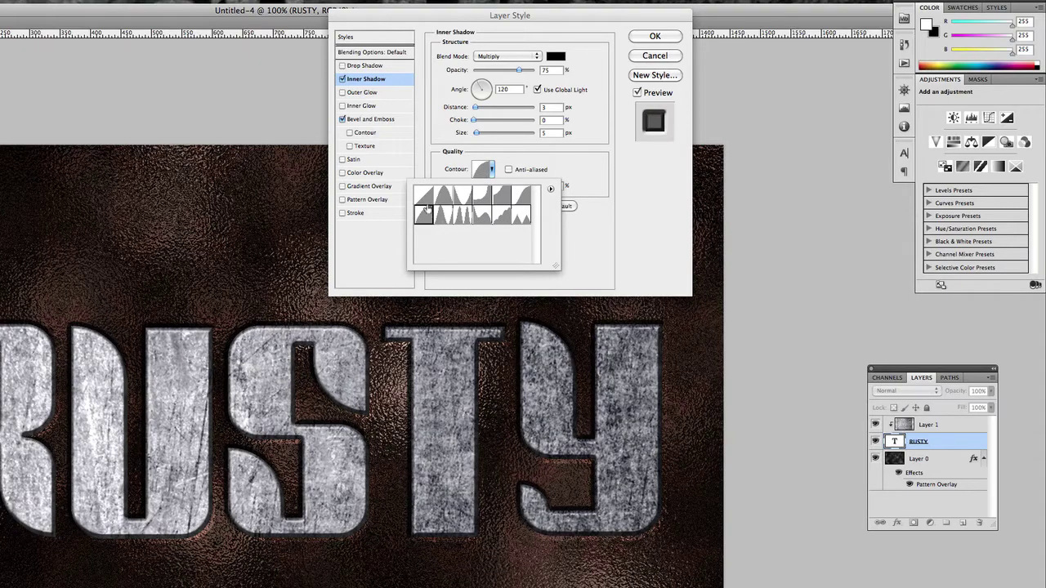
pyautogui.click(427, 198)
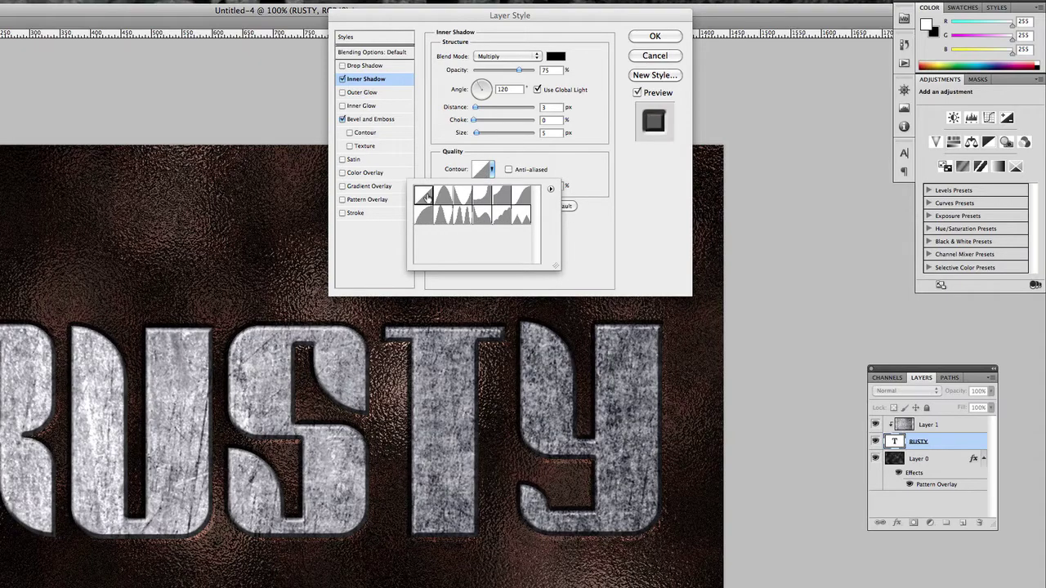
pyautogui.click(574, 232)
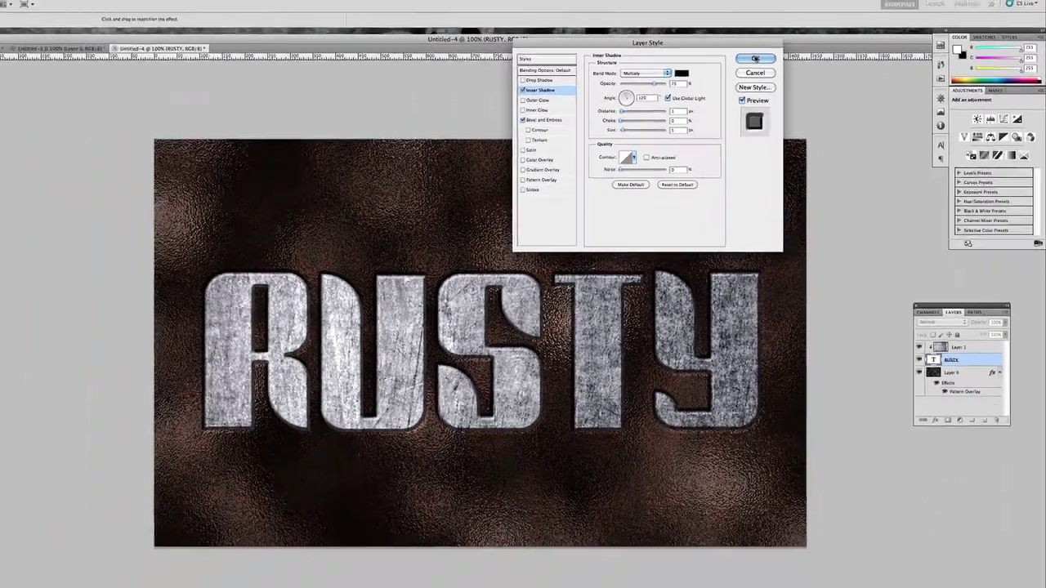
pyautogui.click(655, 36)
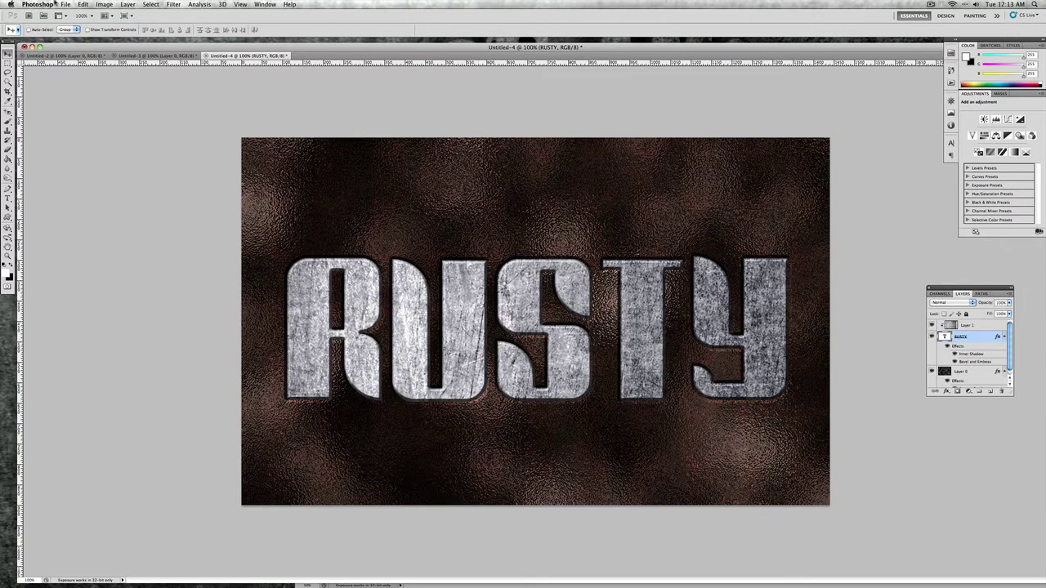
pyautogui.click(104, 5)
pyautogui.moveTo(117, 35)
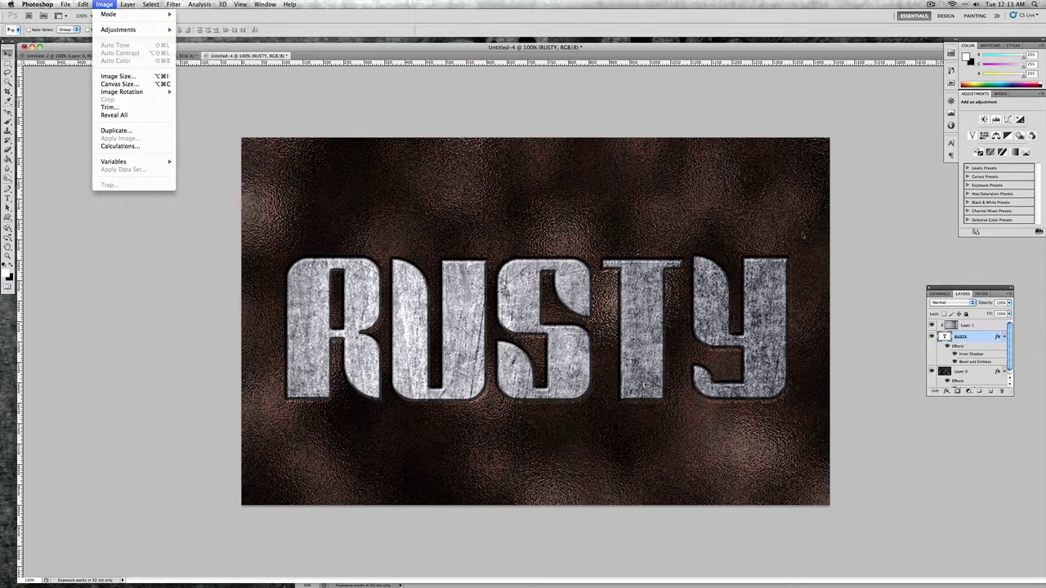
pyautogui.click(973, 341)
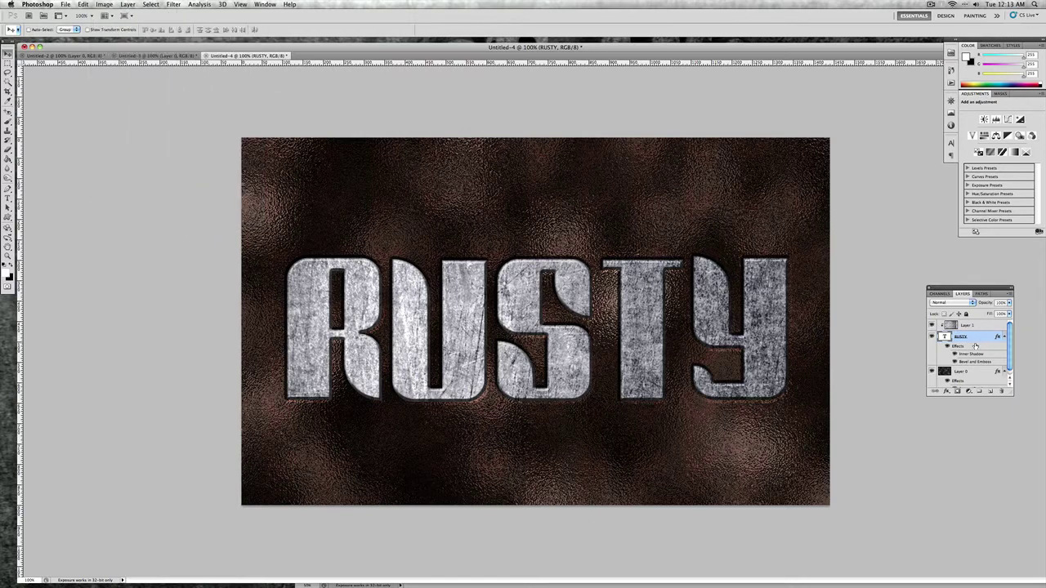
pyautogui.scroll(-1, 972, 372)
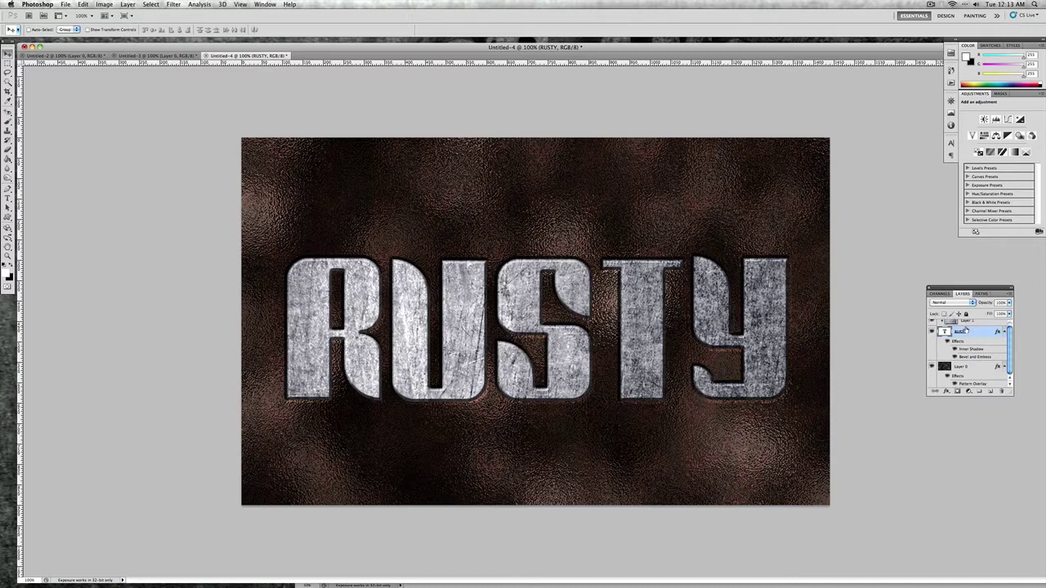
pyautogui.click(104, 4)
pyautogui.moveTo(124, 30)
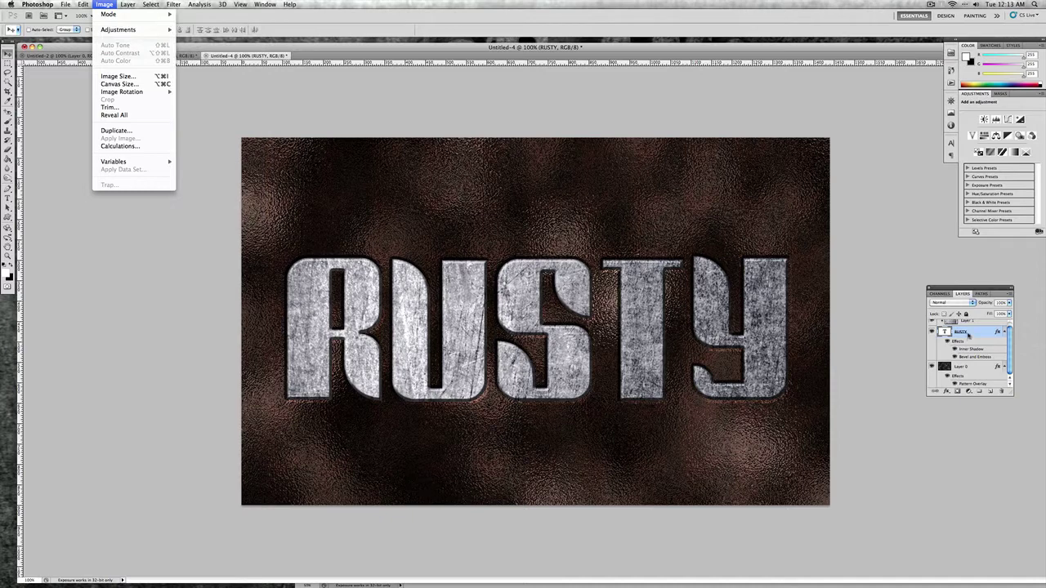
pyautogui.click(1010, 335)
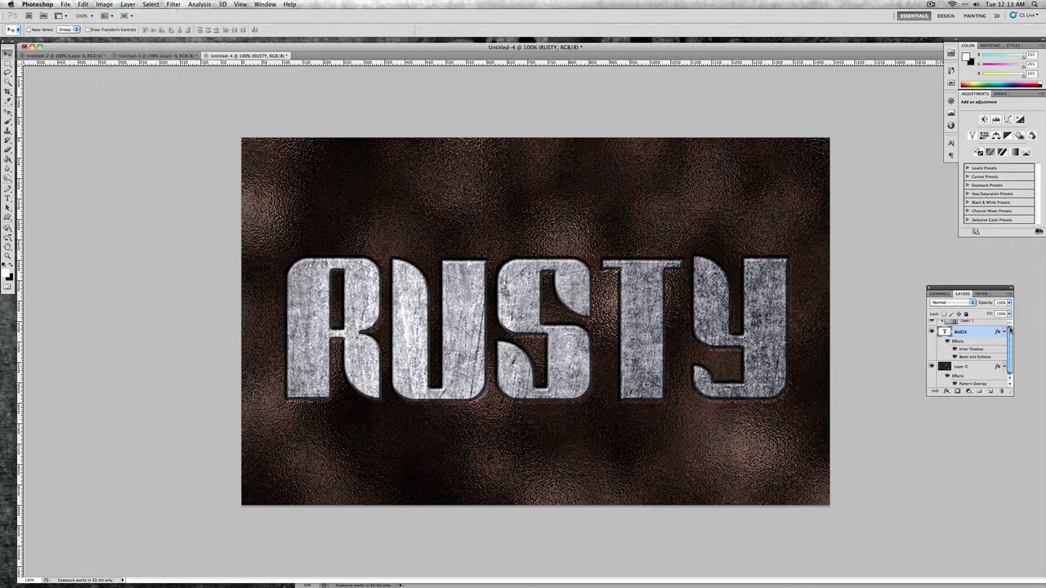
# Step: Colorize the metal texture on Layer 1 with Hue/Saturation, using hue 26, saturation 22 and lightness -46
pyautogui.click(974, 323)
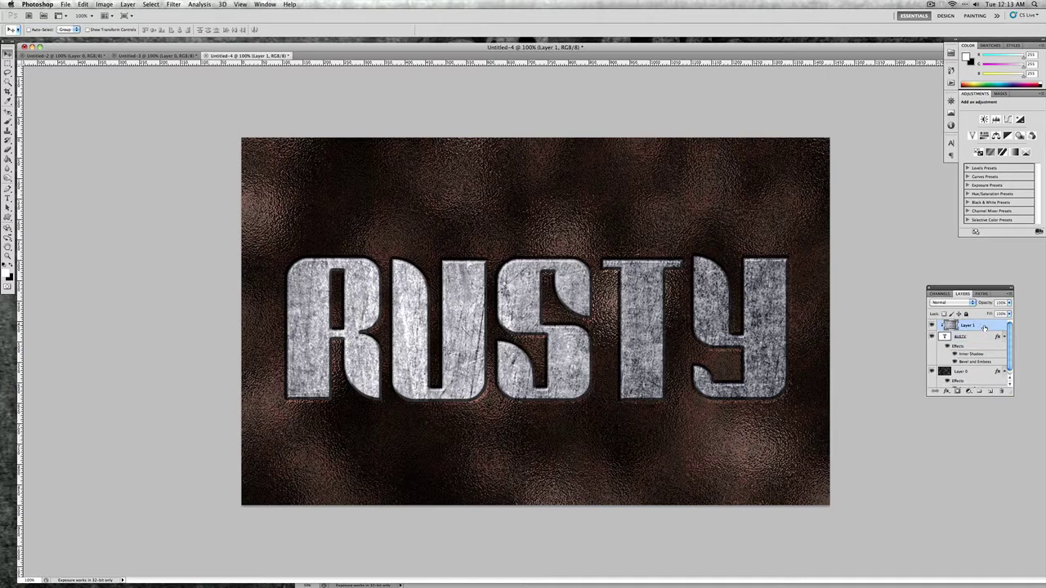
pyautogui.click(107, 4)
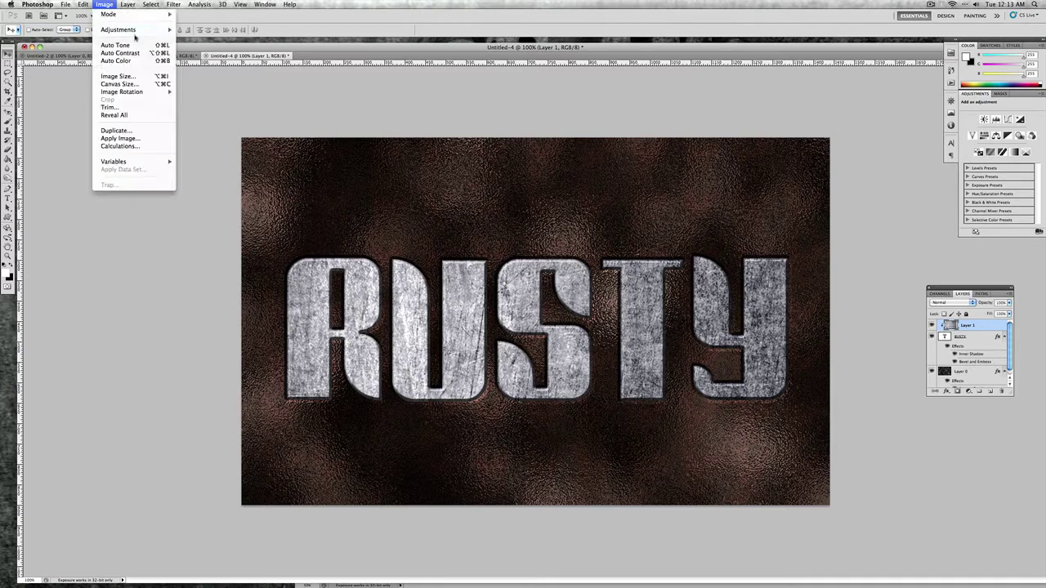
pyautogui.moveTo(155, 33)
pyautogui.click(208, 76)
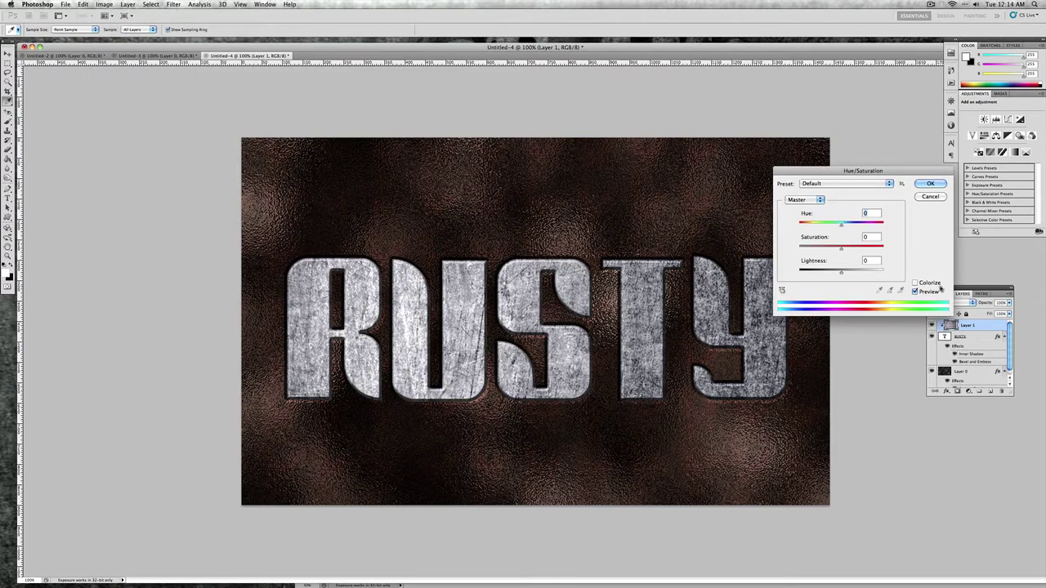
pyautogui.click(915, 283)
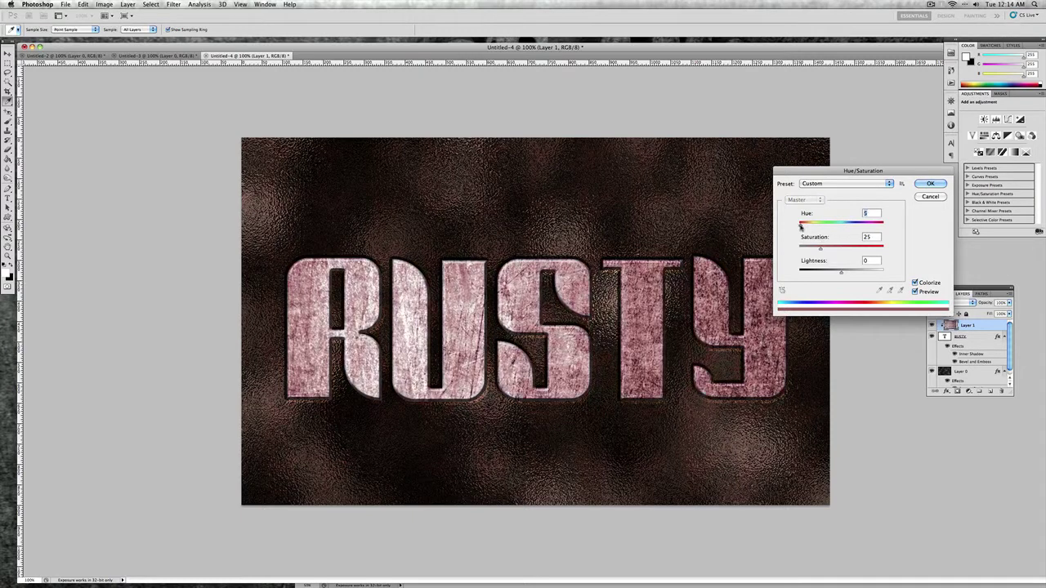
pyautogui.moveTo(800, 227); pyautogui.dragTo(804, 227)
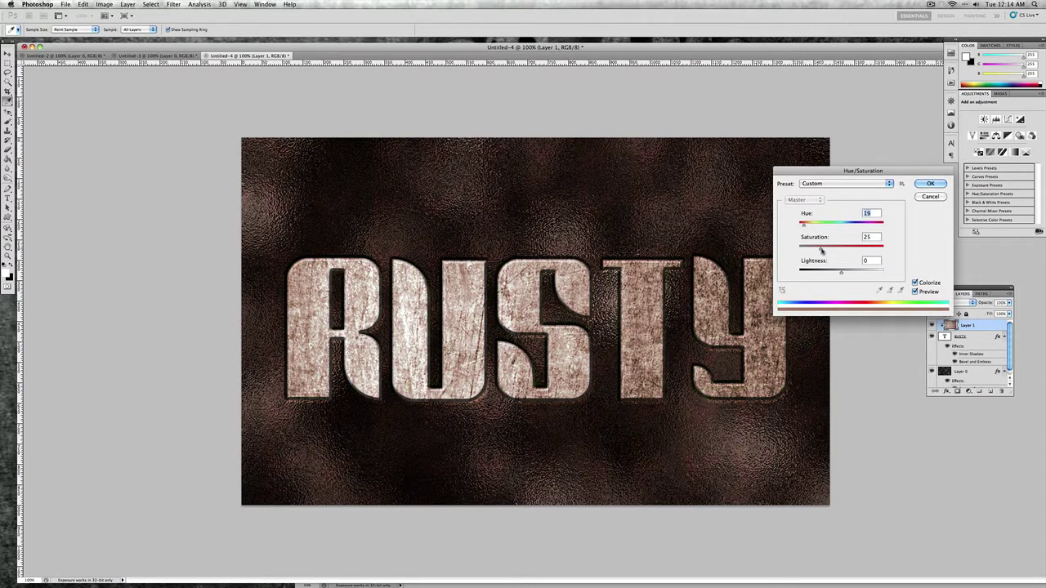
pyautogui.moveTo(820, 249); pyautogui.dragTo(822, 274)
pyautogui.moveTo(805, 227); pyautogui.dragTo(804, 226)
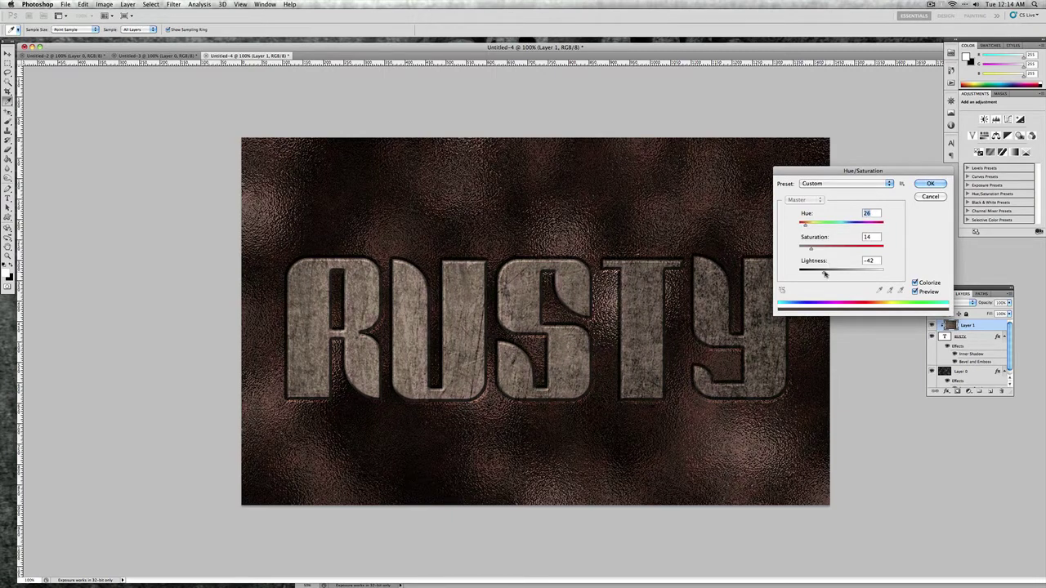
pyautogui.moveTo(826, 275); pyautogui.dragTo(817, 250)
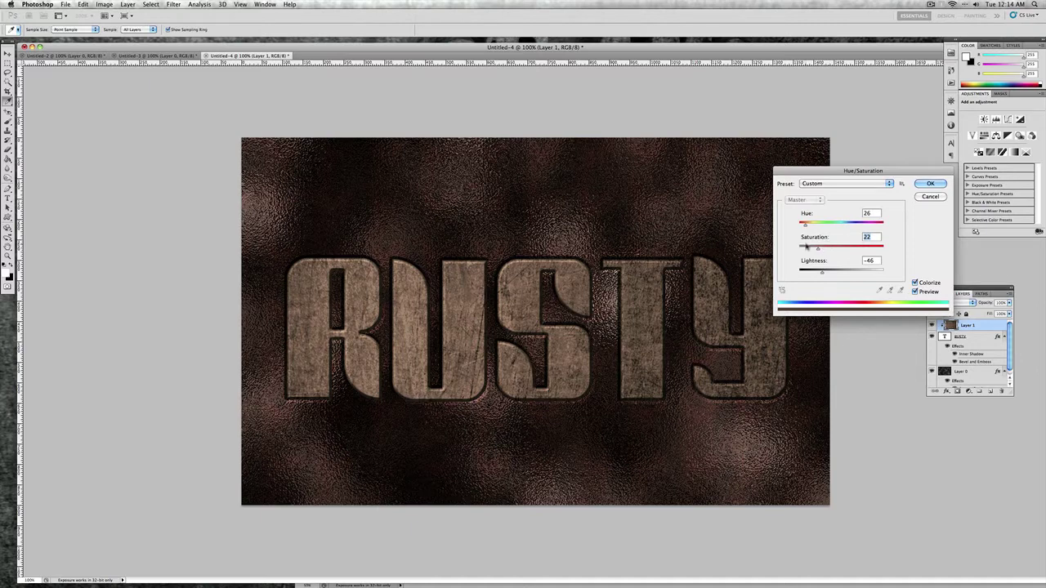
pyautogui.moveTo(818, 250); pyautogui.dragTo(818, 251)
pyautogui.click(929, 183)
# Step: Adjust the Color Balance of Layer 1 in the midtones and shadows to give the metal texture a redder rust tone
pyautogui.click(104, 4)
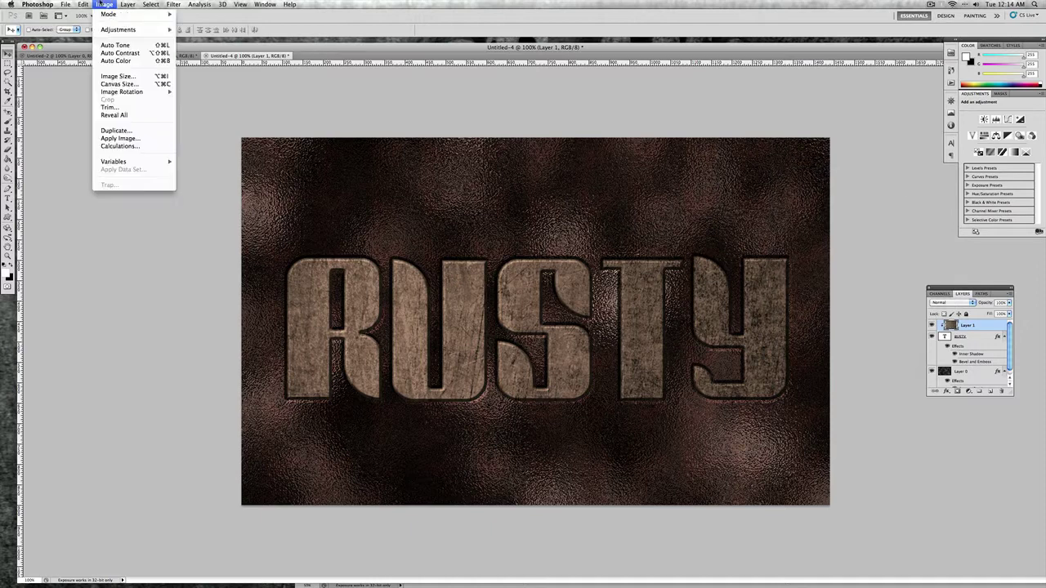
pyautogui.moveTo(125, 31)
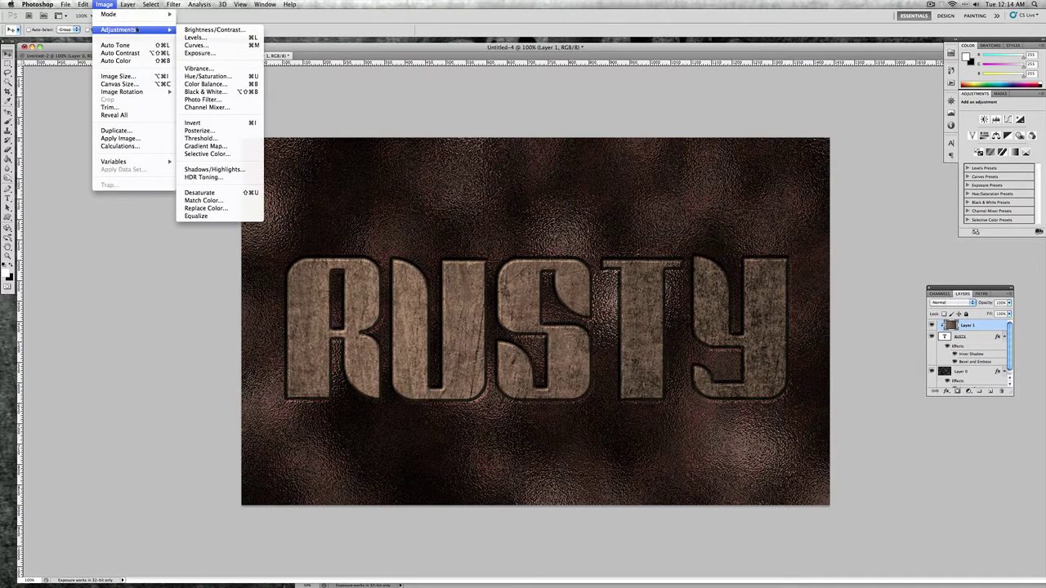
pyautogui.click(211, 84)
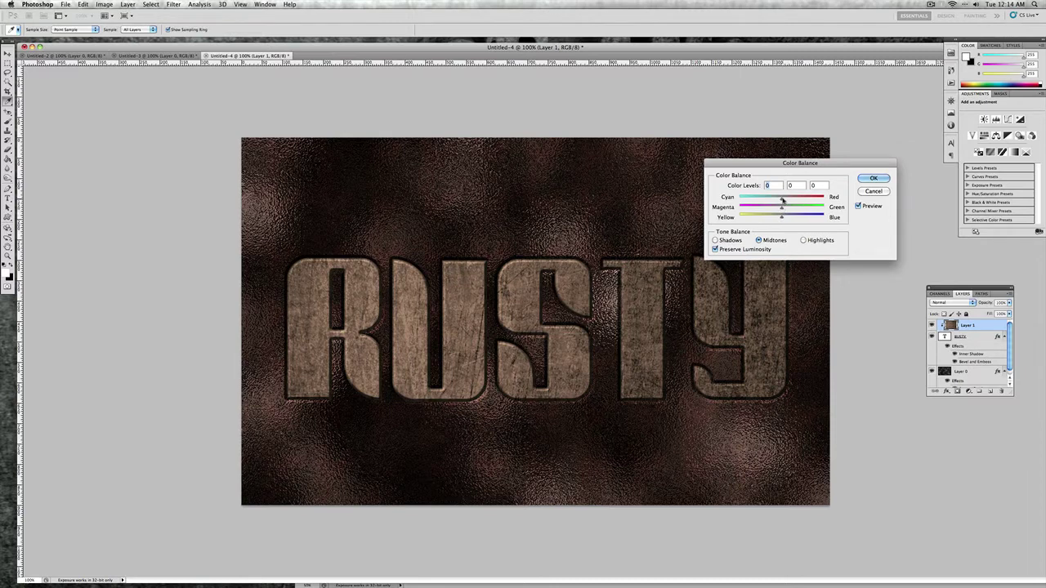
pyautogui.moveTo(782, 199)
pyautogui.mouseDown()
pyautogui.moveTo(791, 201)
pyautogui.moveTo(775, 219)
pyautogui.moveTo(788, 219)
pyautogui.moveTo(780, 200)
pyautogui.mouseUp()
pyautogui.click(732, 240)
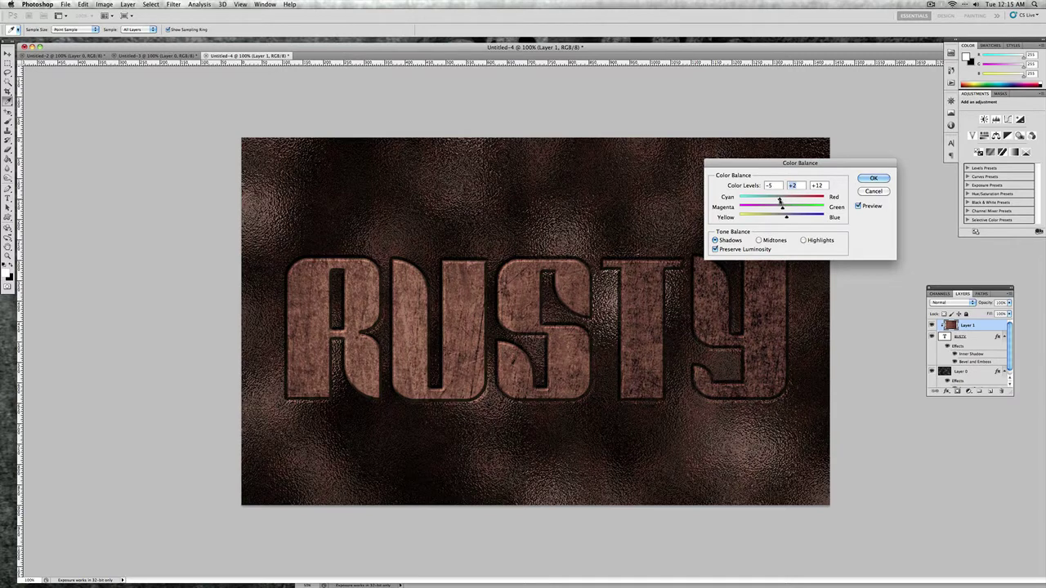
pyautogui.click(782, 200)
pyautogui.moveTo(786, 219); pyautogui.dragTo(785, 218)
pyautogui.click(873, 178)
# Step: Bring the rust.jpg texture into the RUSTY document as a new layer above Layer 1, clipped to the text
pyautogui.press('v')
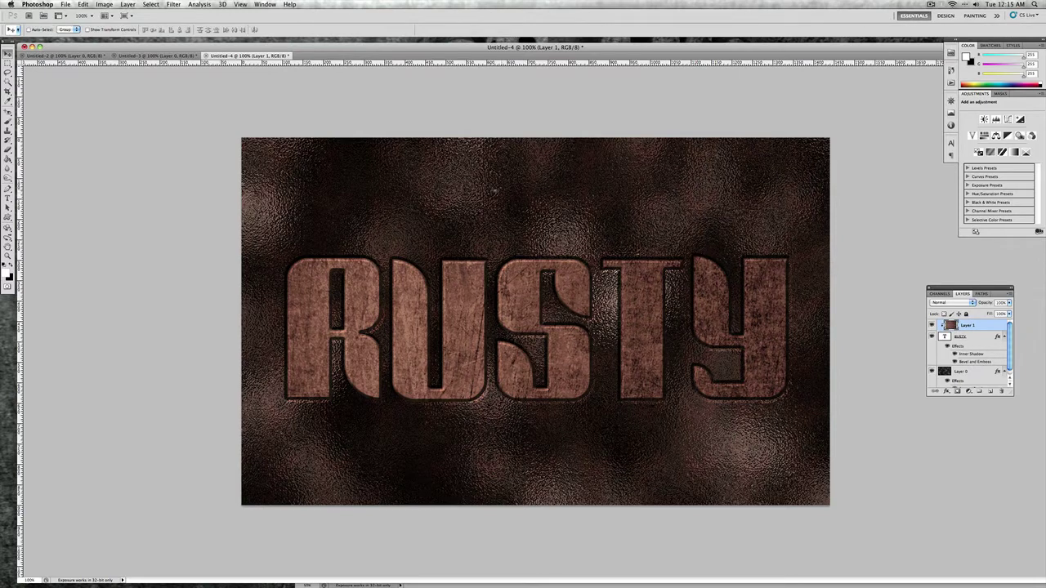
pyautogui.moveTo(468, 46); pyautogui.dragTo(468, 85)
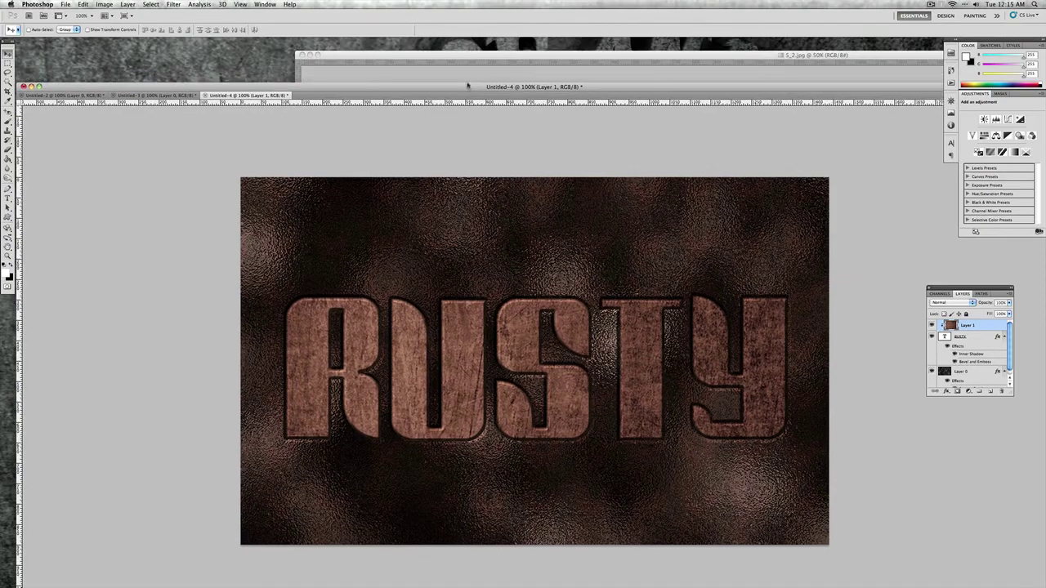
pyautogui.click(472, 73)
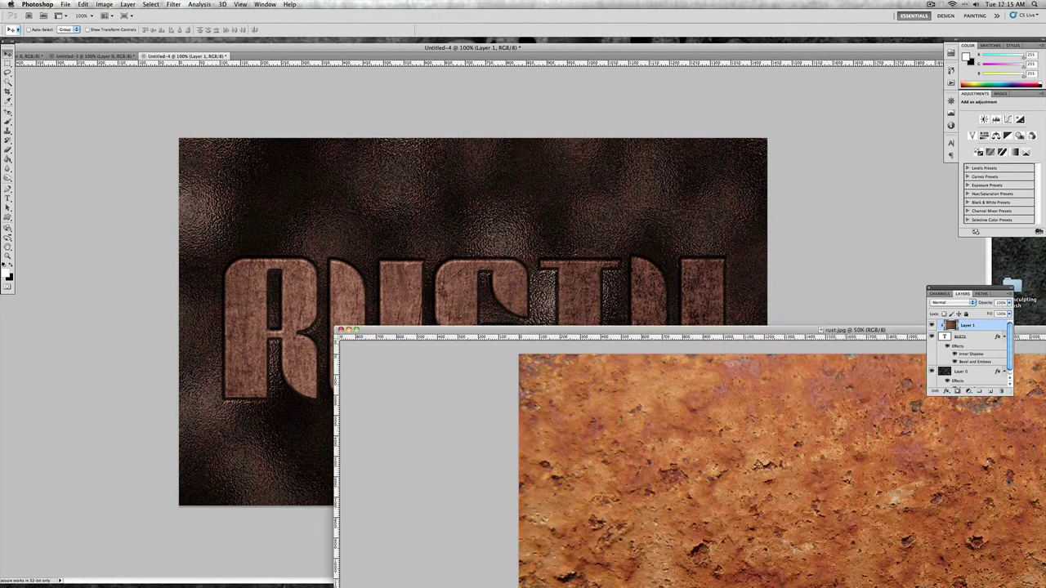
pyautogui.moveTo(800, 347); pyautogui.dragTo(804, 132)
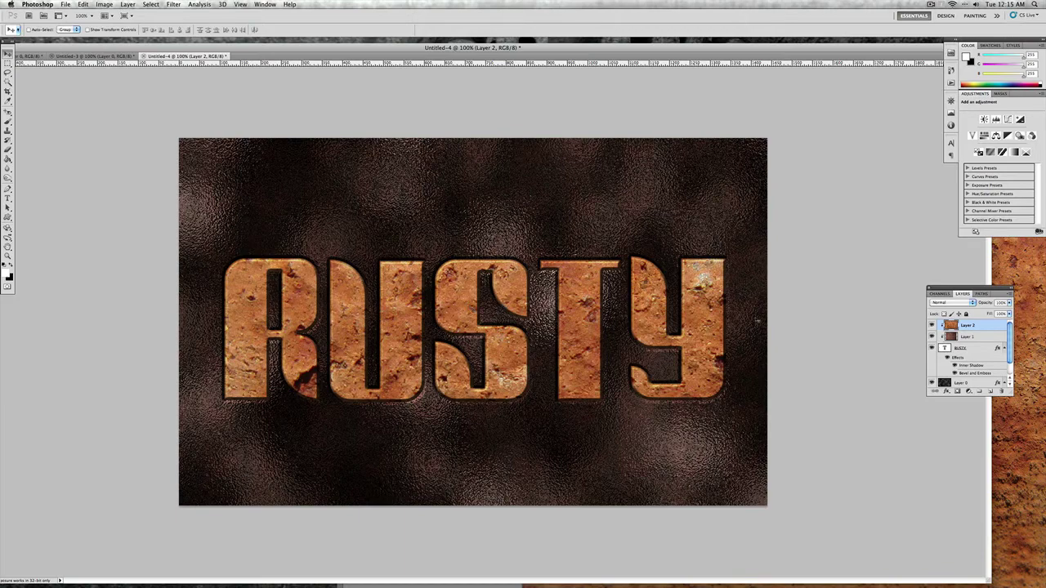
# Step: Scale the rust texture on Layer 2 down to about 40% with Free Transform and position it over the whole RUSTY text
pyautogui.click(91, 4)
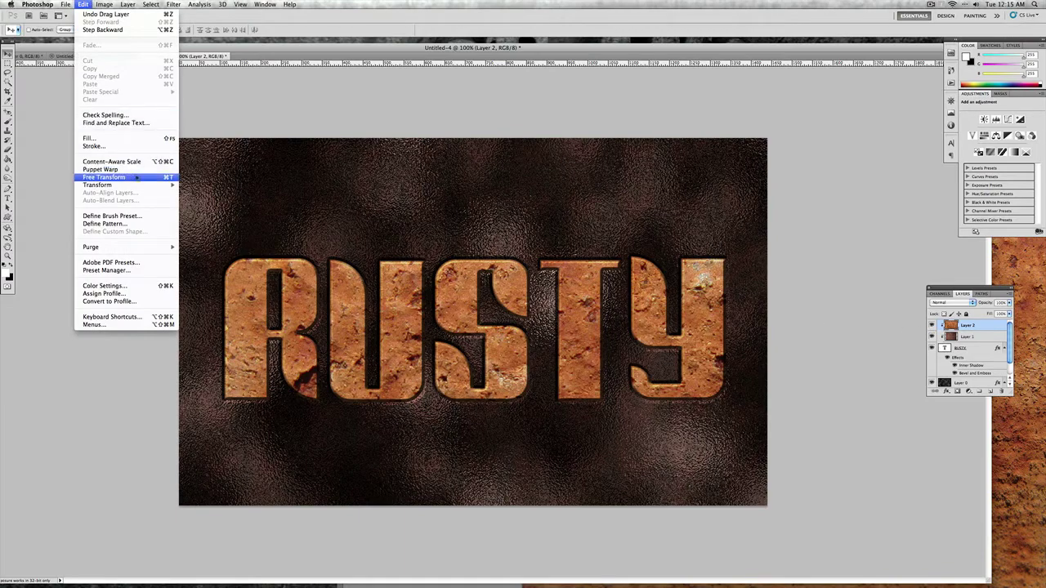
pyautogui.click(137, 178)
pyautogui.moveTo(160, 145); pyautogui.dragTo(282, 249)
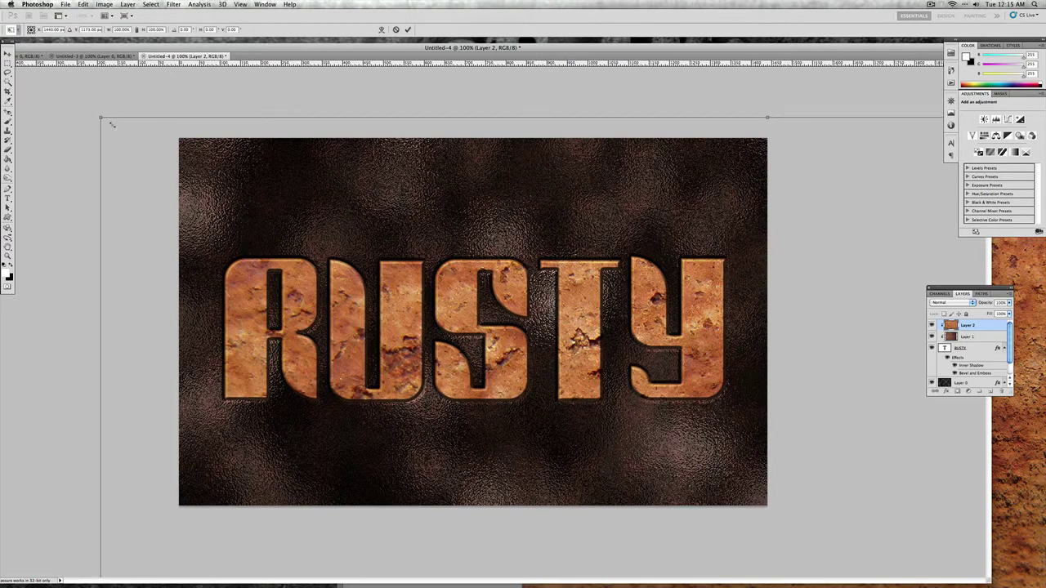
pyautogui.moveTo(112, 123); pyautogui.dragTo(295, 259)
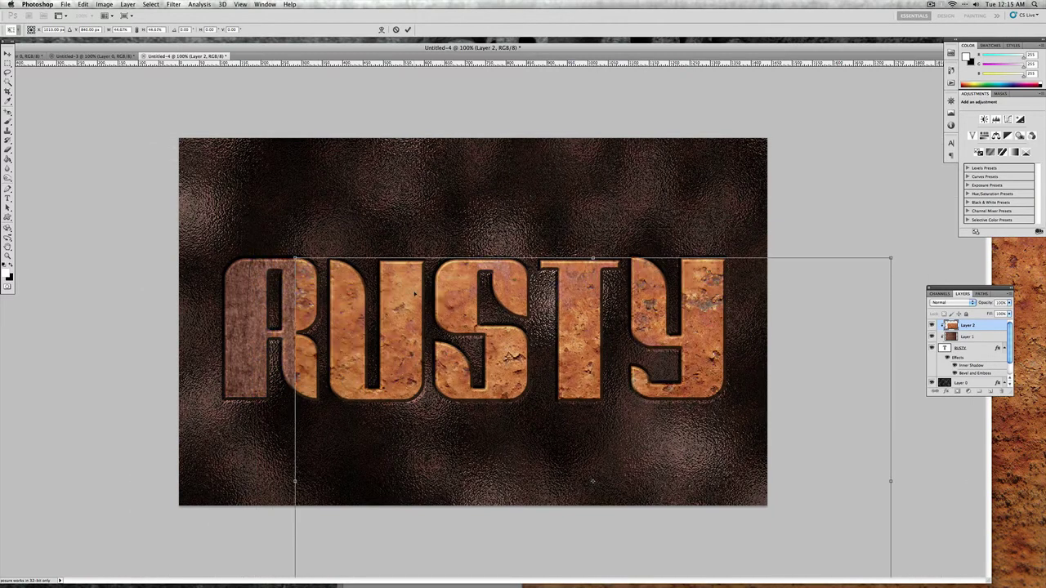
pyautogui.moveTo(414, 294); pyautogui.dragTo(287, 144)
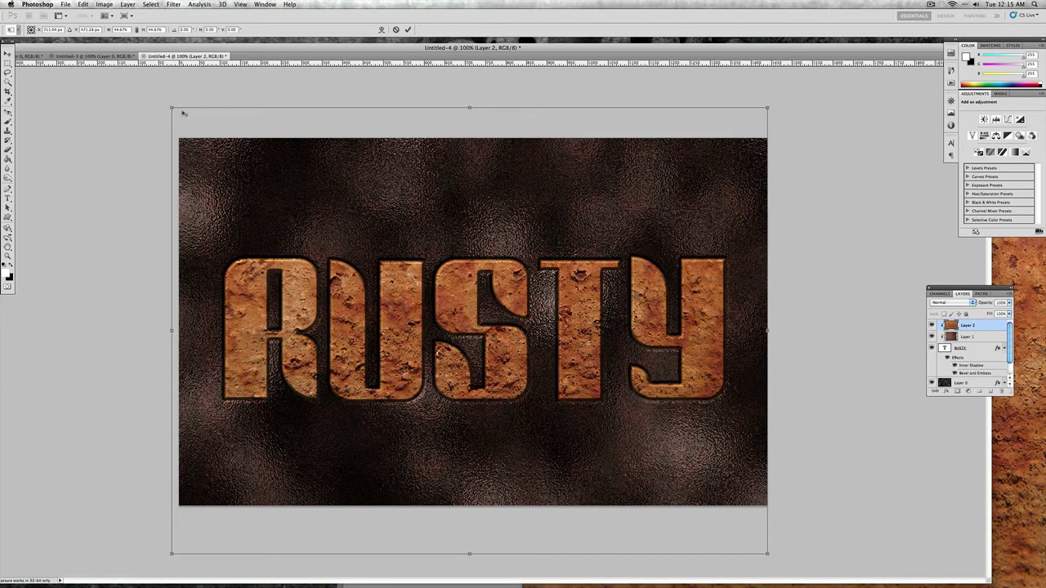
pyautogui.moveTo(172, 107); pyautogui.dragTo(202, 125)
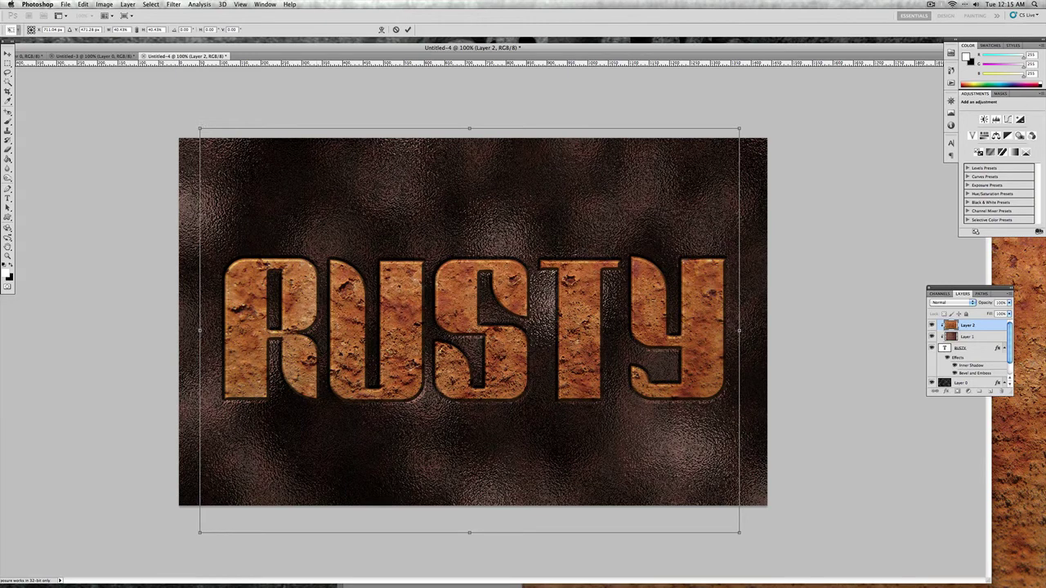
pyautogui.moveTo(470, 331); pyautogui.dragTo(476, 334)
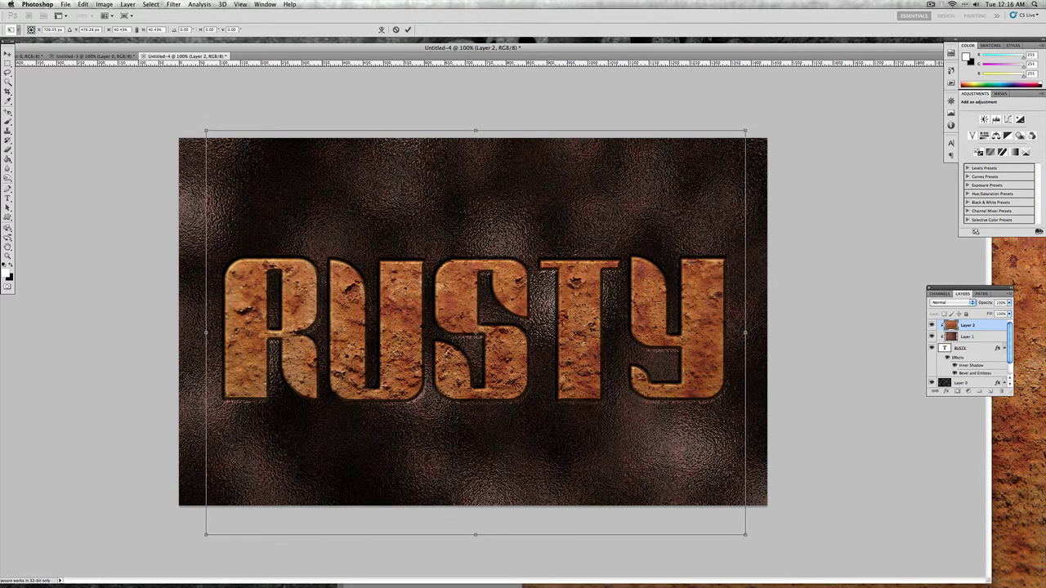
pyautogui.press('Return')
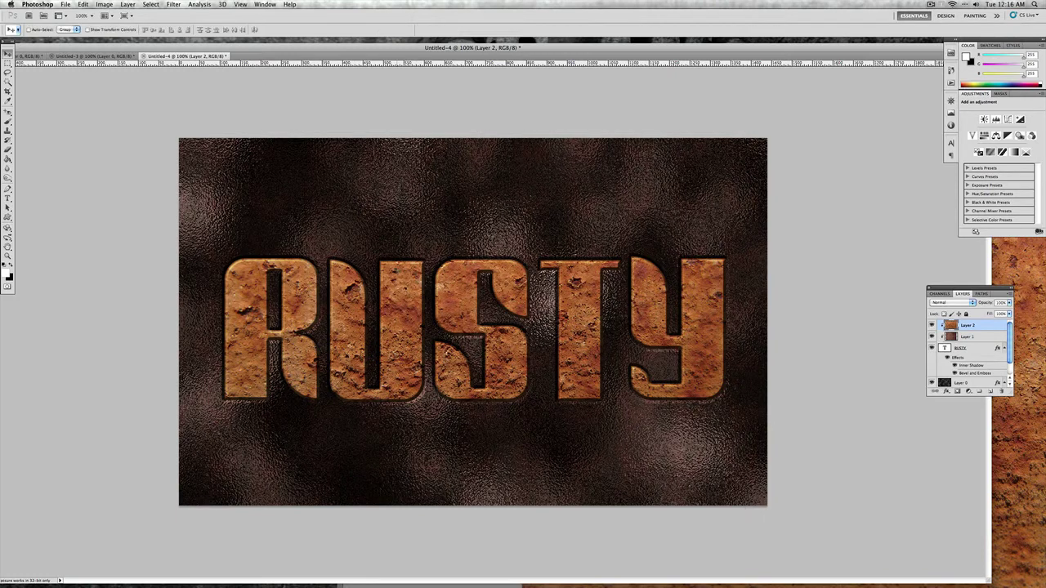
# Step: Compare the Lighten, Screen and Overlay blend modes on Layer 2, keep Lighten, and lower the layer's opacity slightly
pyautogui.click(973, 302)
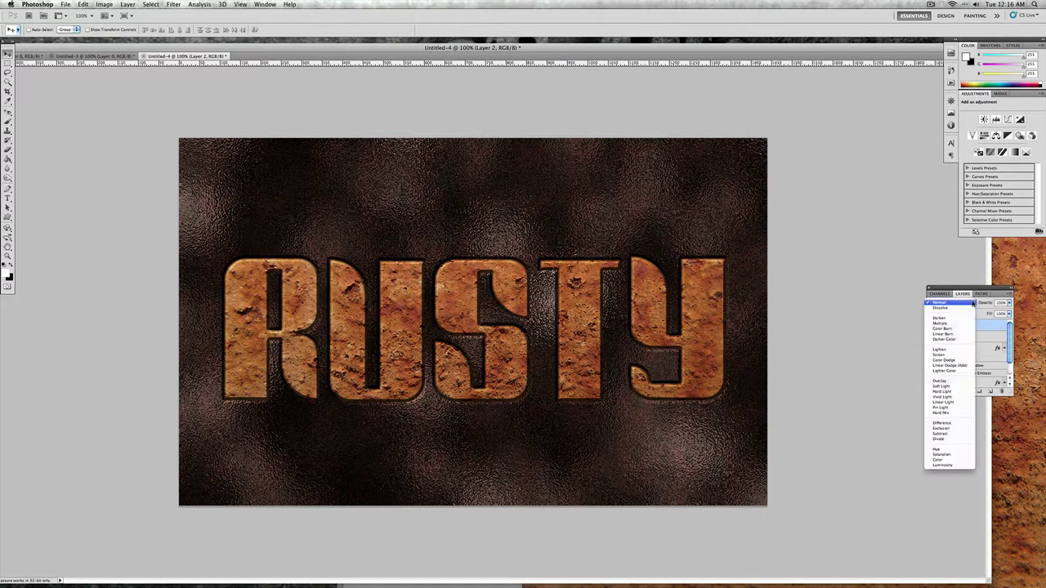
pyautogui.click(953, 351)
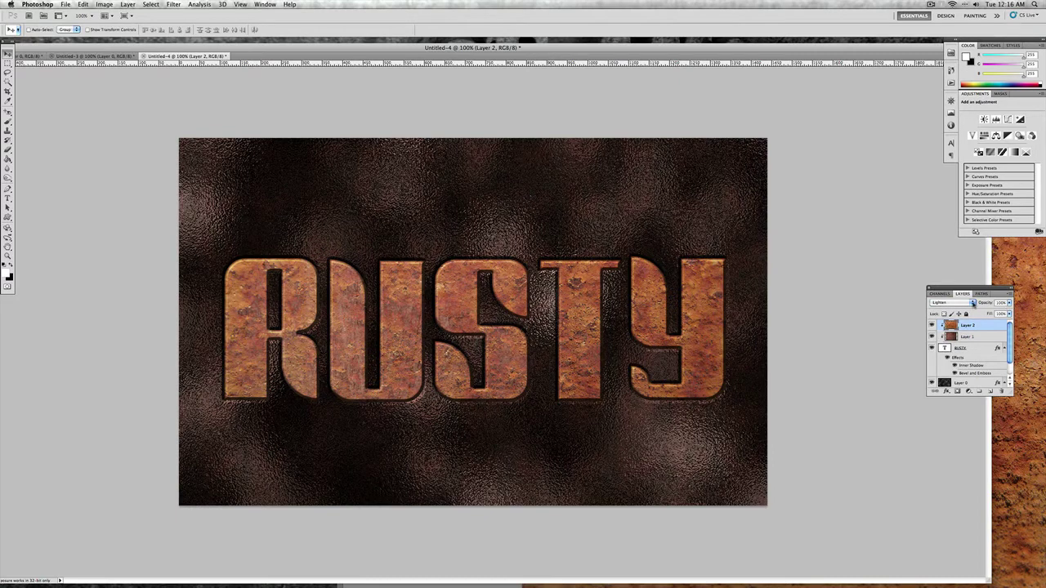
pyautogui.click(973, 302)
pyautogui.click(970, 309)
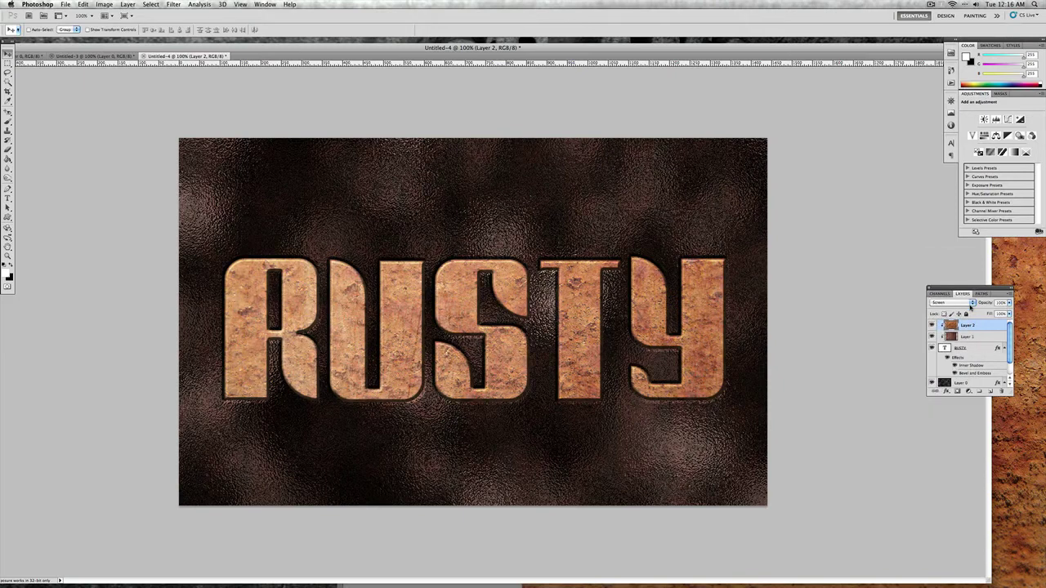
pyautogui.click(972, 303)
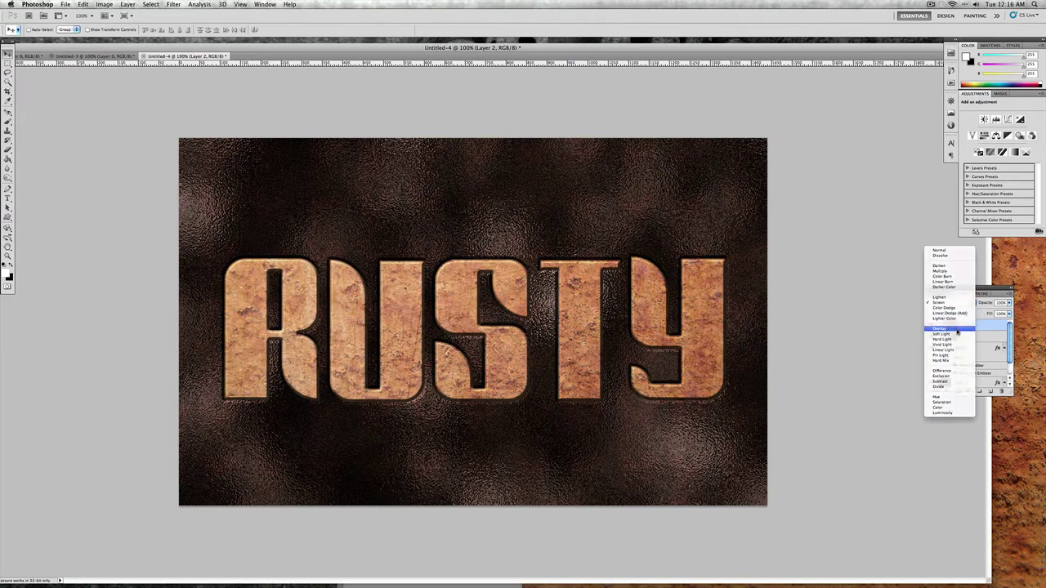
pyautogui.click(942, 328)
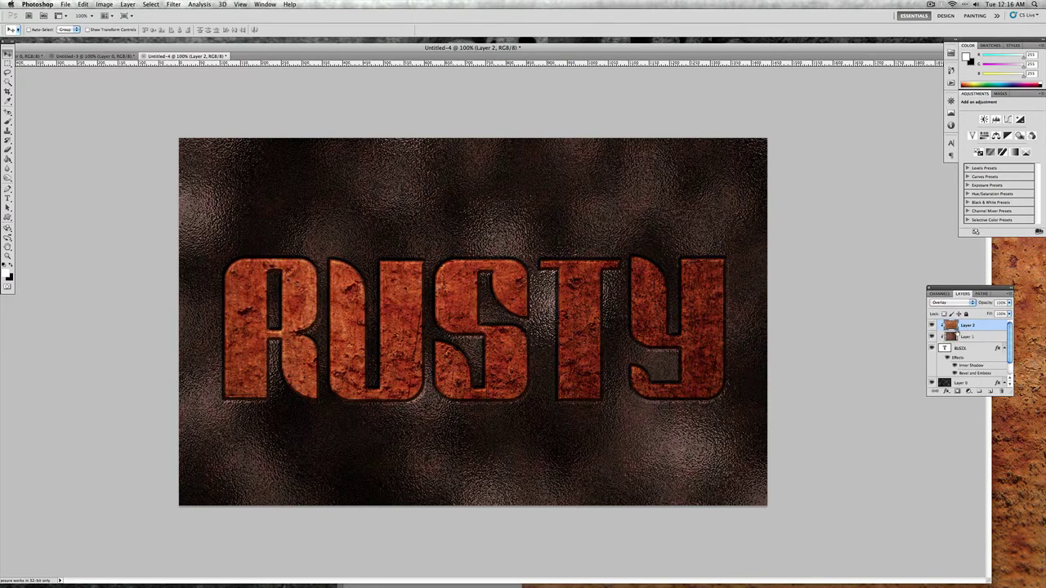
pyautogui.moveTo(1009, 303)
pyautogui.mouseDown()
pyautogui.moveTo(1008, 314)
pyautogui.moveTo(988, 313)
pyautogui.moveTo(1007, 313)
pyautogui.mouseUp()
pyautogui.click(952, 303)
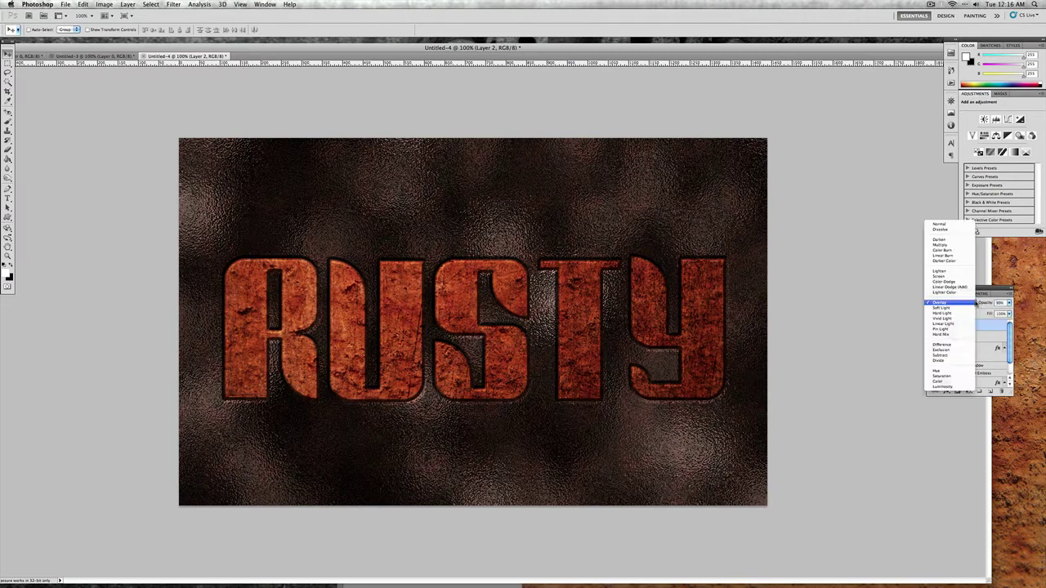
pyautogui.click(967, 271)
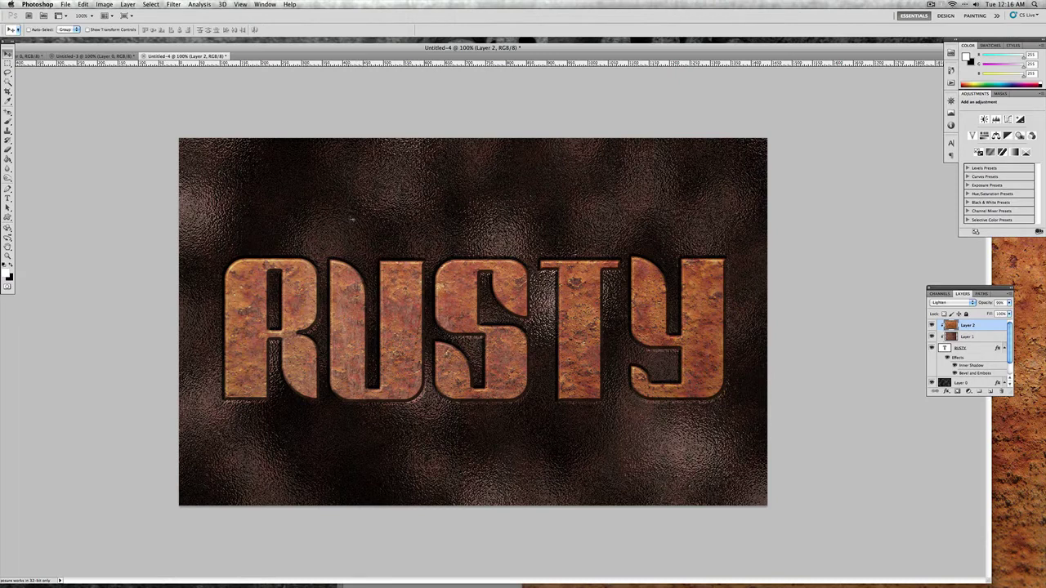
# Step: Adjust the Color Balance of Layer 2, shifting the midtones toward cyan and magenta and the shadows toward magenta
pyautogui.click(103, 4)
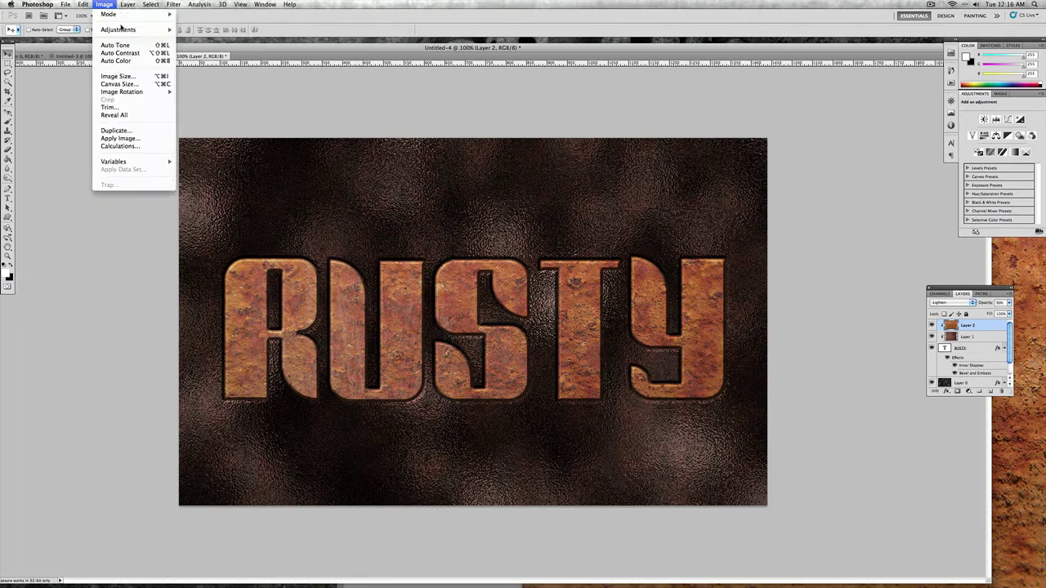
pyautogui.moveTo(123, 29)
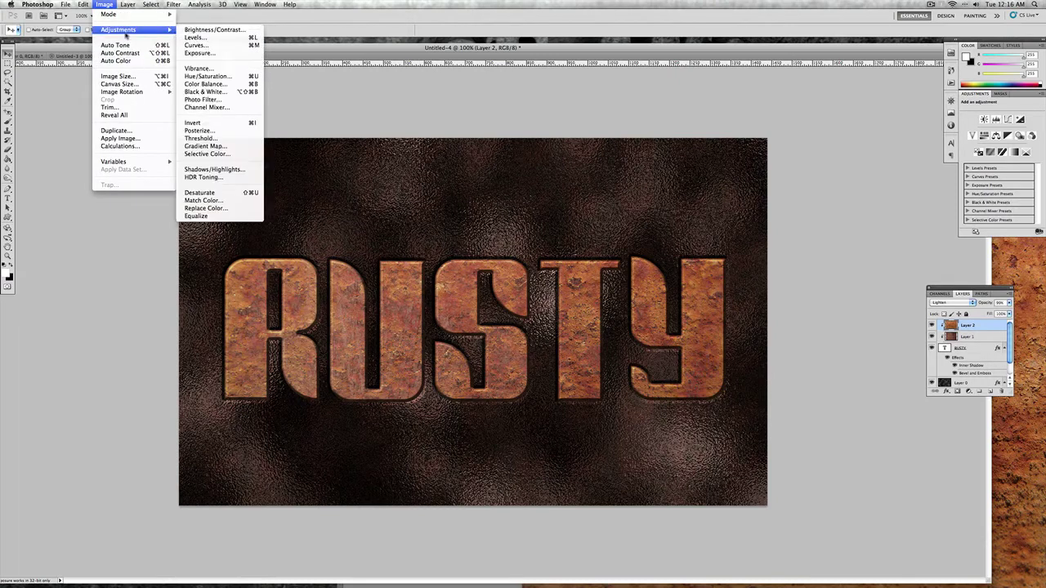
pyautogui.click(204, 83)
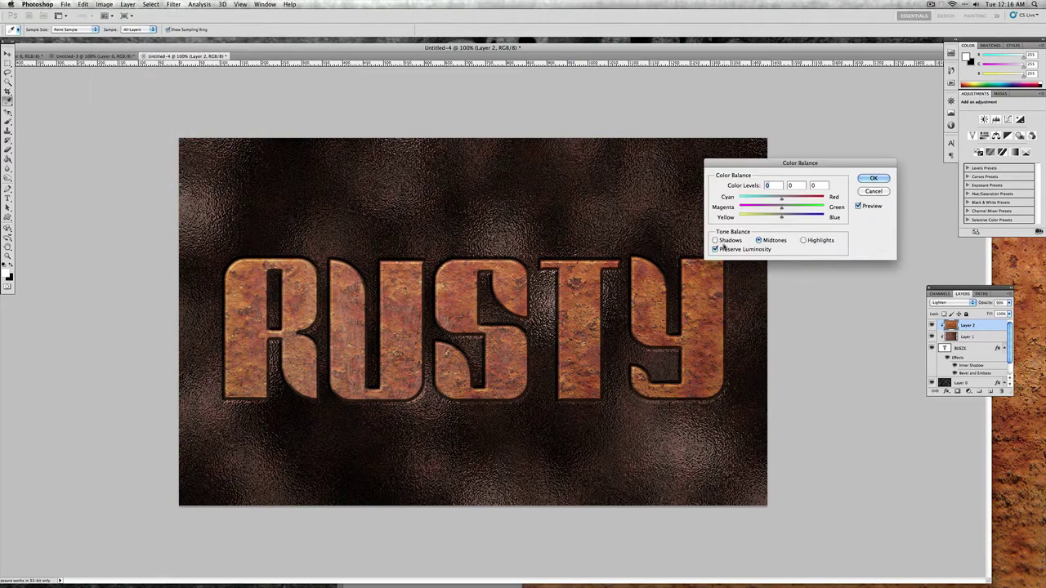
pyautogui.moveTo(782, 210)
pyautogui.mouseDown()
pyautogui.moveTo(770, 210)
pyautogui.moveTo(790, 200)
pyautogui.moveTo(759, 200)
pyautogui.moveTo(773, 201)
pyautogui.moveTo(774, 218)
pyautogui.mouseUp()
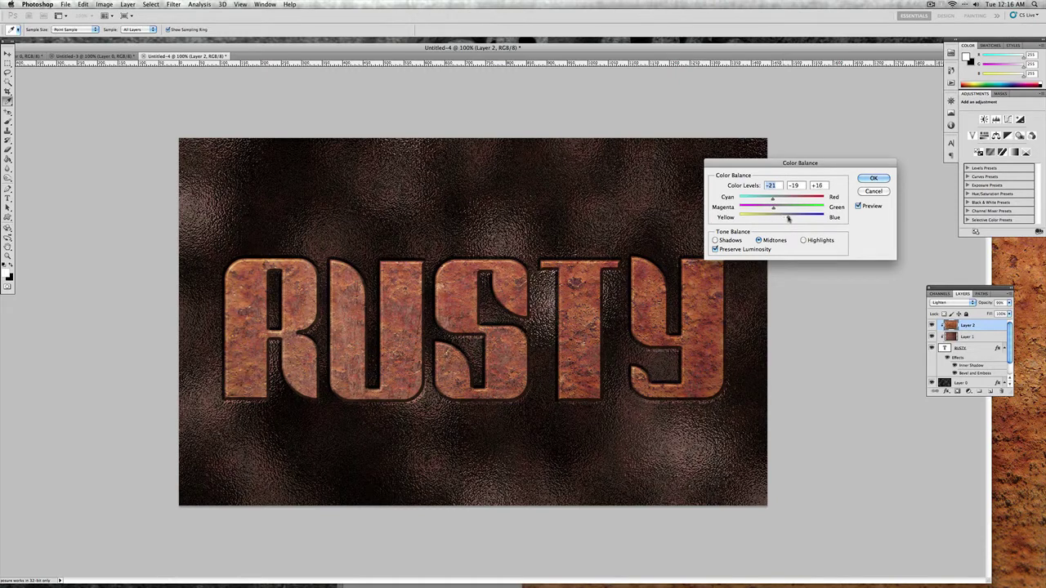
pyautogui.moveTo(764, 217)
pyautogui.mouseDown()
pyautogui.moveTo(786, 217)
pyautogui.moveTo(780, 200)
pyautogui.moveTo(770, 200)
pyautogui.moveTo(768, 219)
pyautogui.moveTo(780, 216)
pyautogui.moveTo(768, 209)
pyautogui.mouseUp()
pyautogui.click(721, 241)
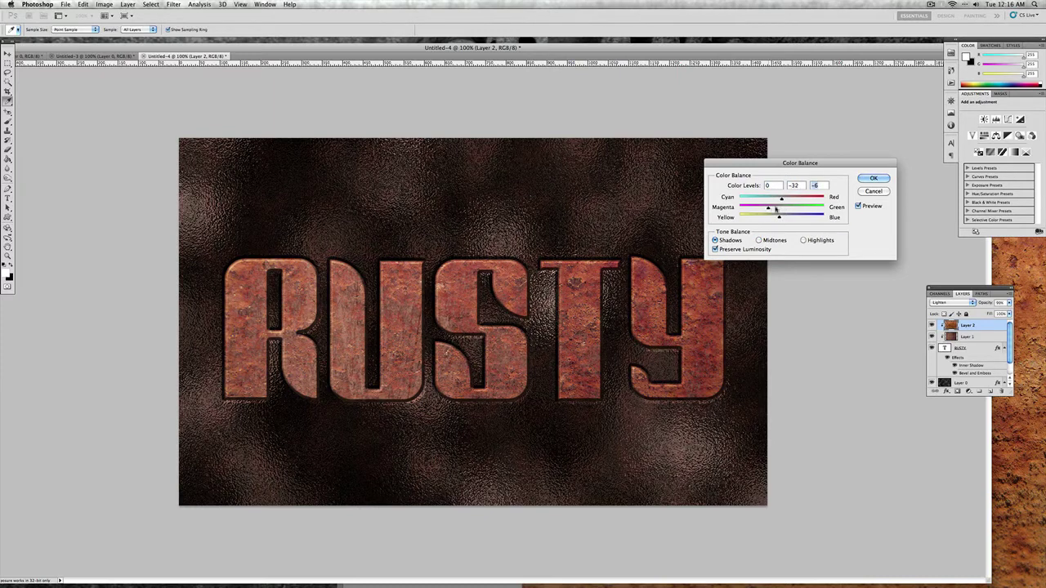
pyautogui.click(775, 209)
pyautogui.moveTo(777, 199); pyautogui.dragTo(771, 200)
# Step: Set the highlights color levels of Layer 2 to -2, -10 and +59 and apply the Color Balance
pyautogui.click(803, 241)
pyautogui.moveTo(781, 200); pyautogui.dragTo(807, 218)
pyautogui.click(779, 210)
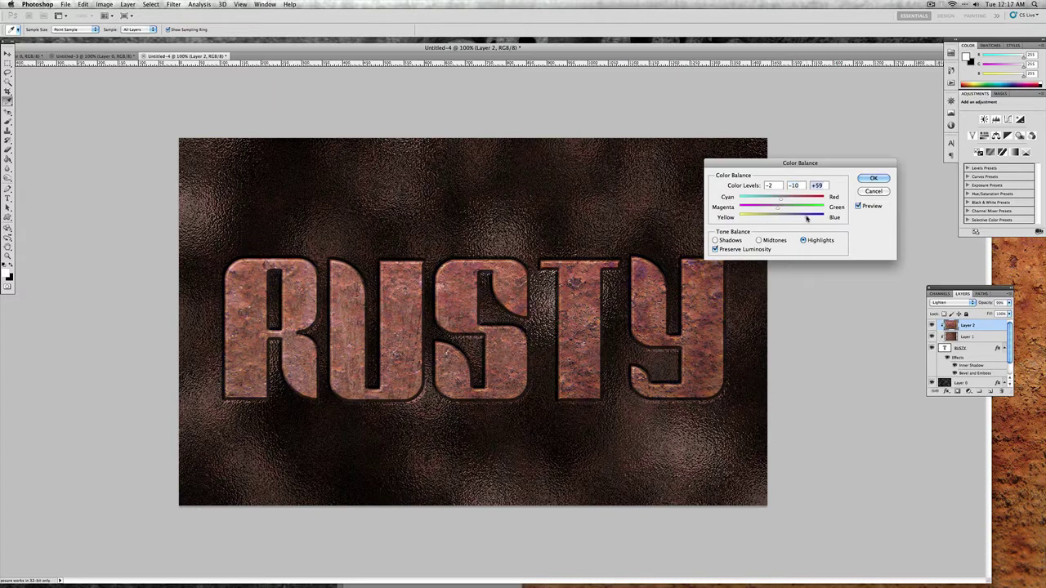
pyautogui.click(868, 180)
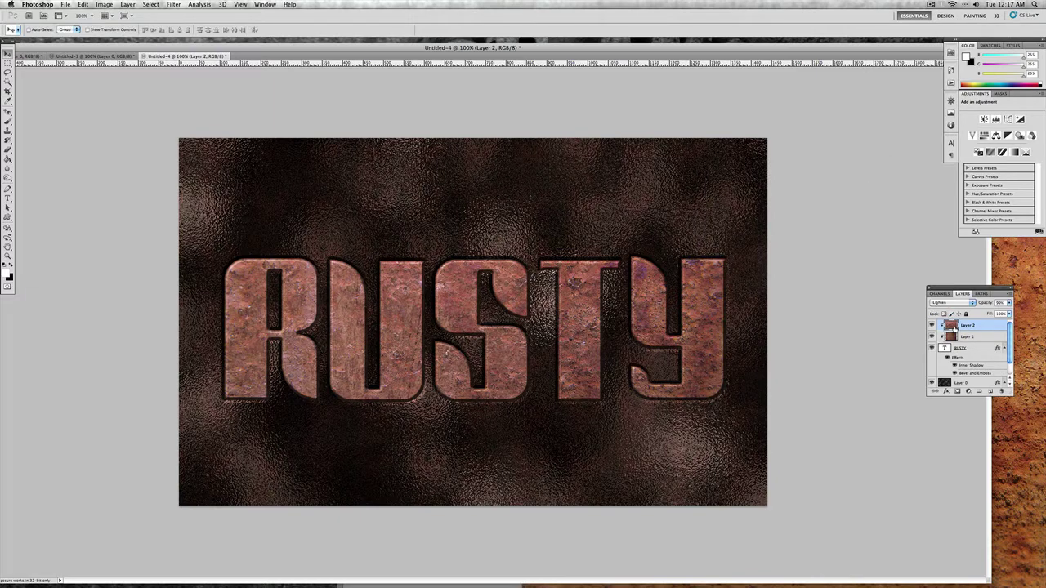
# Step: Add a layer mask to Layer 2 and activate the Brush tool for painting on the mask
pyautogui.click(957, 392)
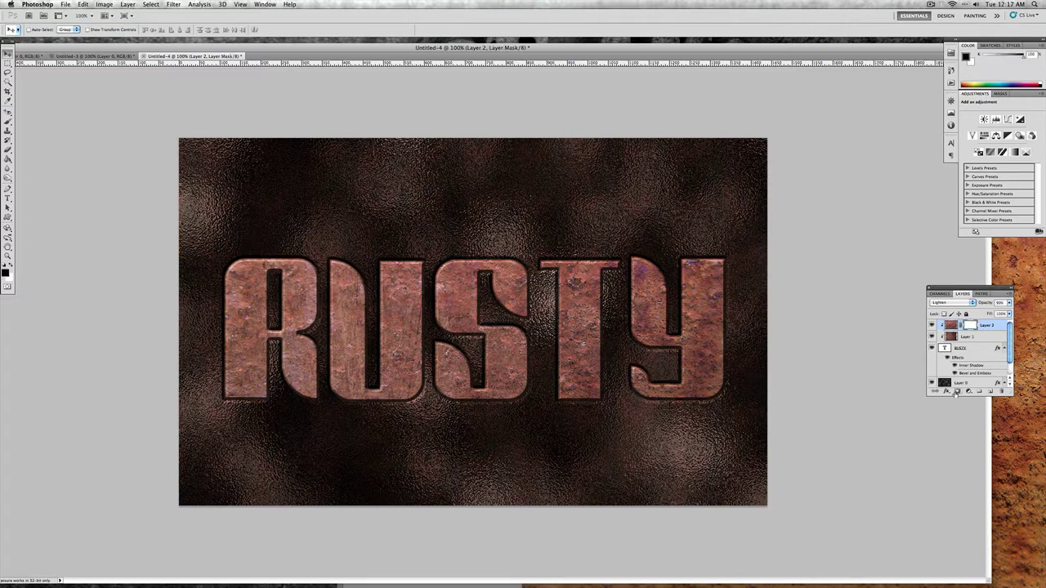
pyautogui.click(8, 121)
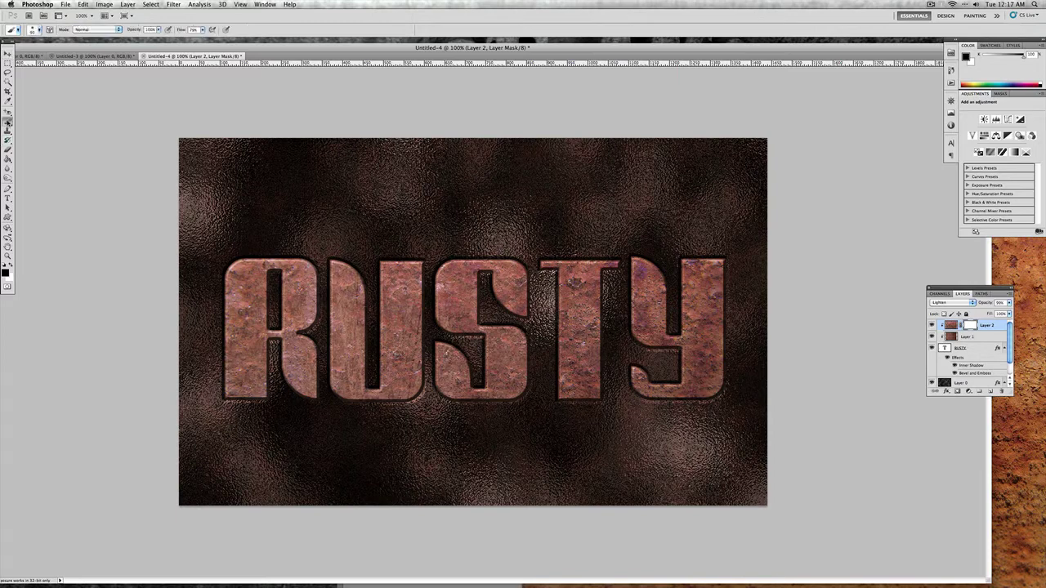